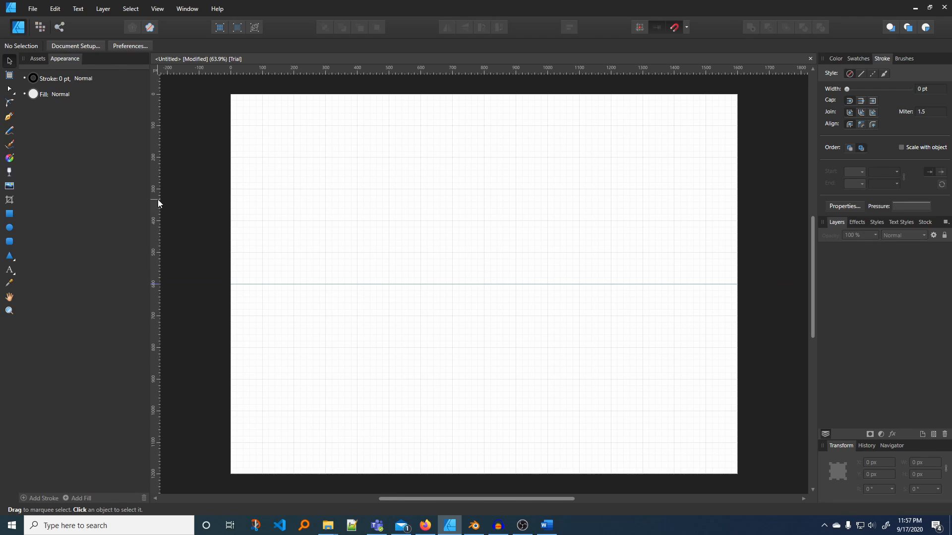
Add a vertical guide at the page centre and draw a thin horizontal bar about 738 × 50 px ending at it along the horizontal guide.
{"action": "left_click_drag", "start_coordinate": [152, 201], "coordinate": [484, 224]}
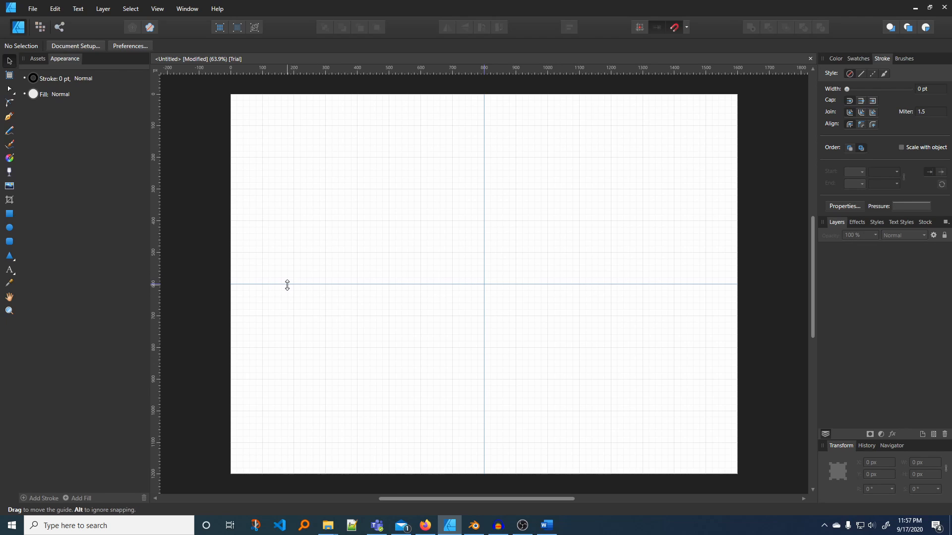
{"action": "left_click", "coordinate": [8, 217]}
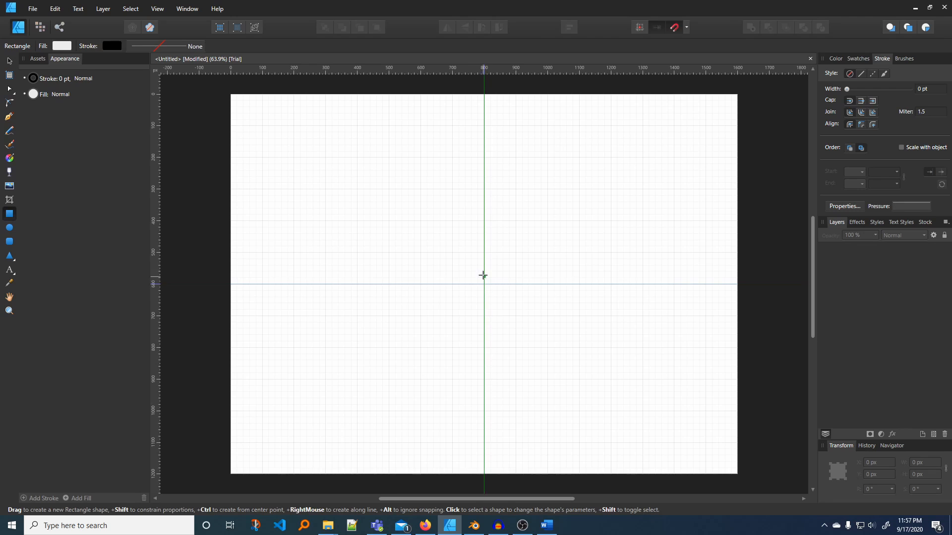
{"action": "left_click_drag", "start_coordinate": [483, 273], "coordinate": [249, 289]}
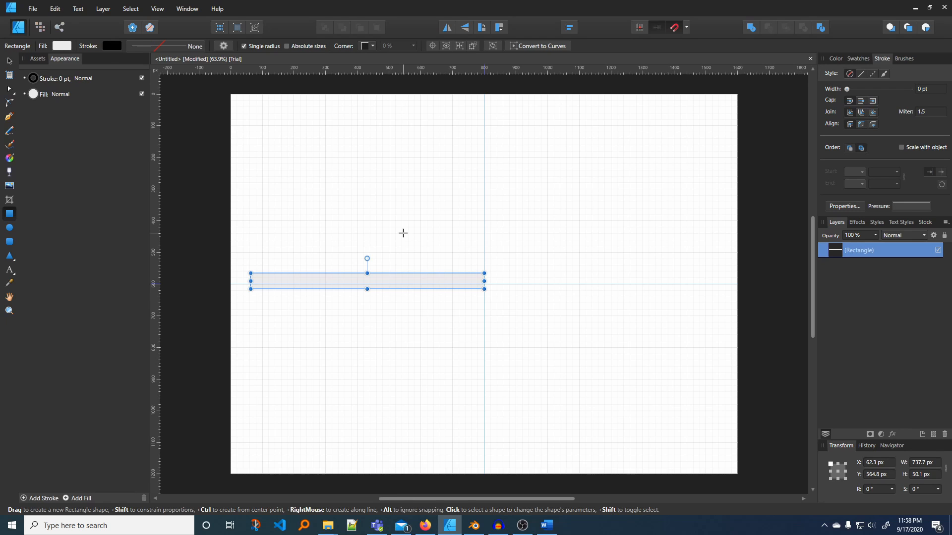
{"action": "left_click", "coordinate": [10, 61]}
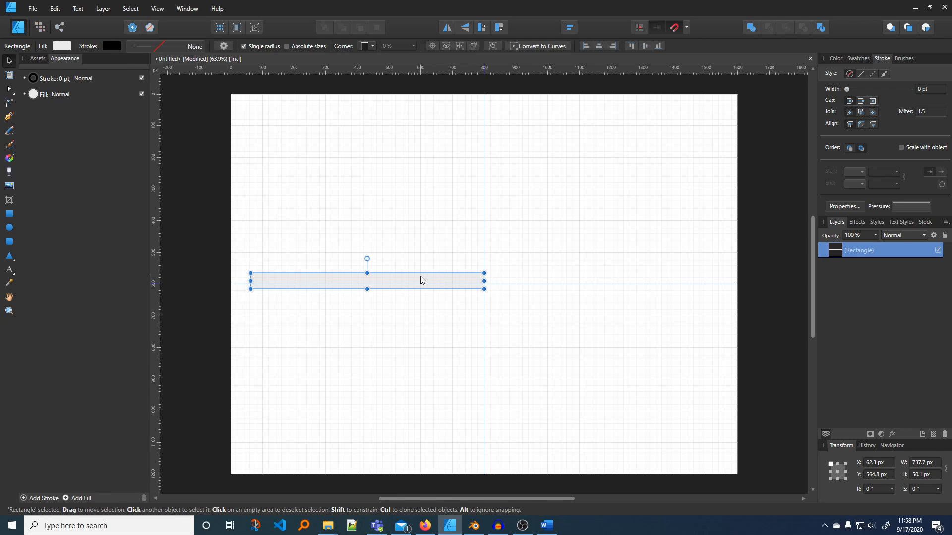
Move the bar to sit centred on the horizontal guide and set its stroke width to 2.8 pt.
{"action": "left_click_drag", "start_coordinate": [421, 277], "coordinate": [423, 283]}
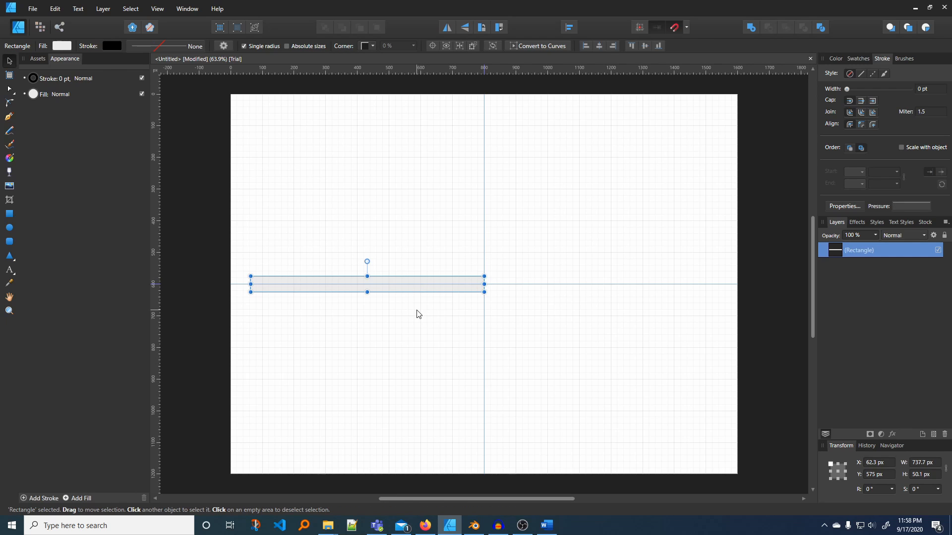
{"action": "left_click", "coordinate": [368, 314]}
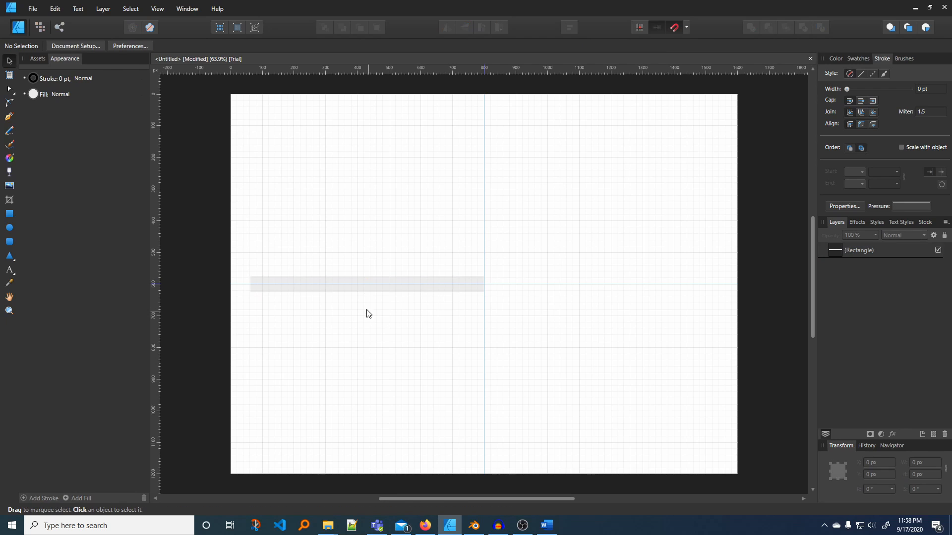
{"action": "left_click", "coordinate": [337, 278]}
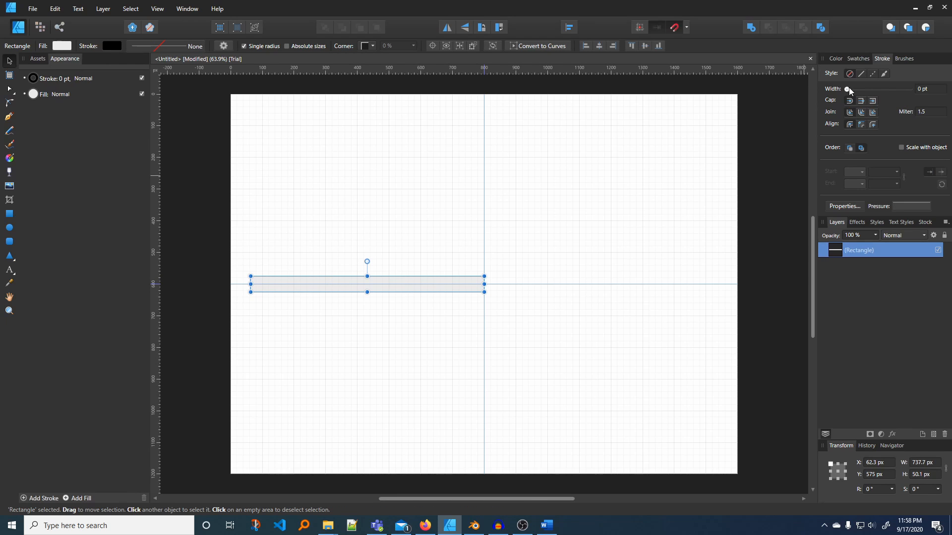
{"action": "left_click_drag", "start_coordinate": [849, 87], "coordinate": [863, 90]}
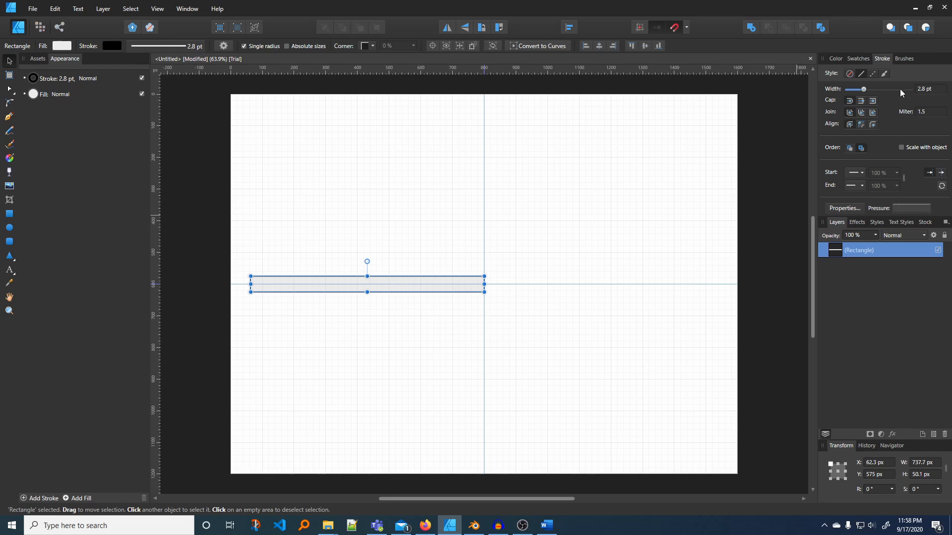
Duplicate the bar and move the copy upward above the original.
{"action": "left_click", "coordinate": [386, 301]}
{"action": "left_click", "coordinate": [371, 290]}
{"action": "key", "text": "ctrl+j"}
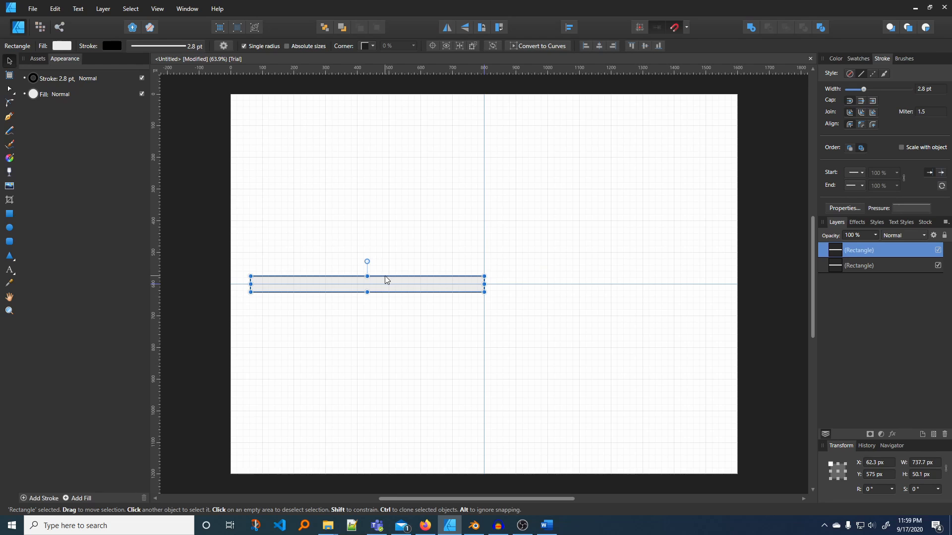
{"action": "left_click_drag", "start_coordinate": [384, 278], "coordinate": [387, 232]}
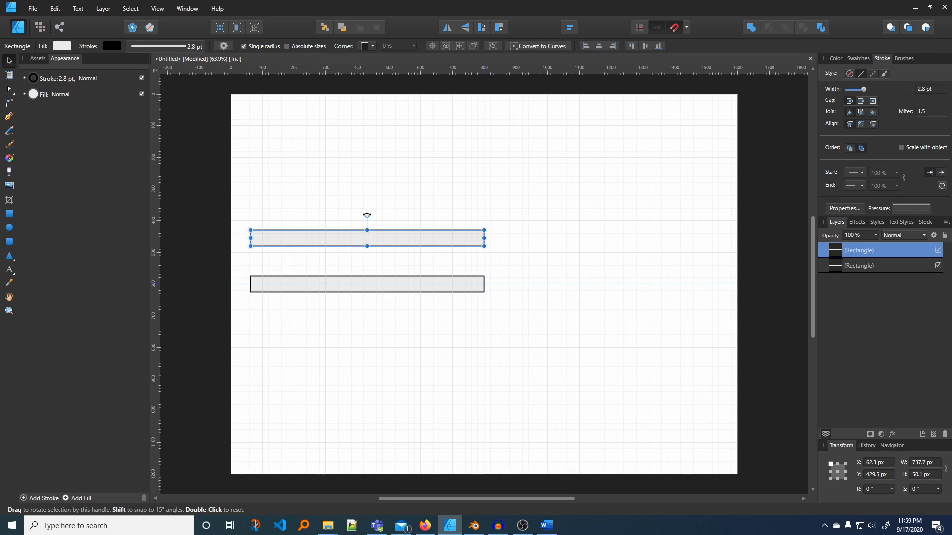
Rotate the copy to about -52° and shorten it to about 200 px to form a diagonal rib touching the bar.
{"action": "left_click_drag", "start_coordinate": [366, 215], "coordinate": [311, 301]}
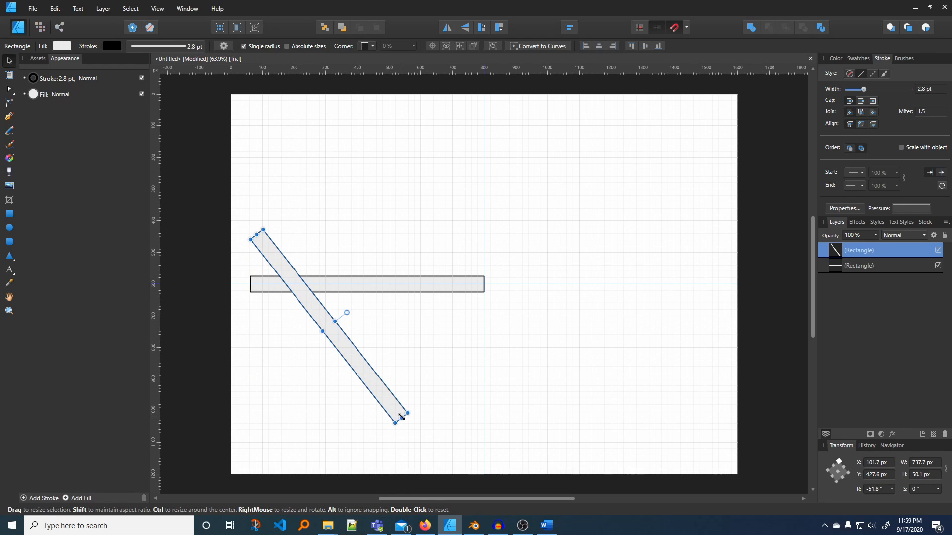
{"action": "left_click_drag", "start_coordinate": [400, 416], "coordinate": [297, 283]}
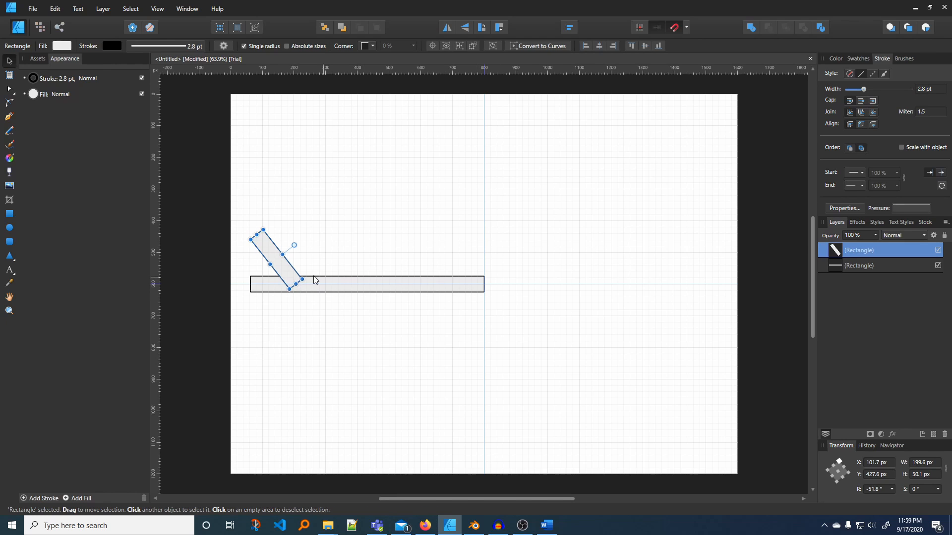
Zoom in and adjust the rib's position so its lower end meets the bar.
{"action": "scroll", "coordinate": [307, 317], "scroll_direction": "up", "scroll_amount": 1}
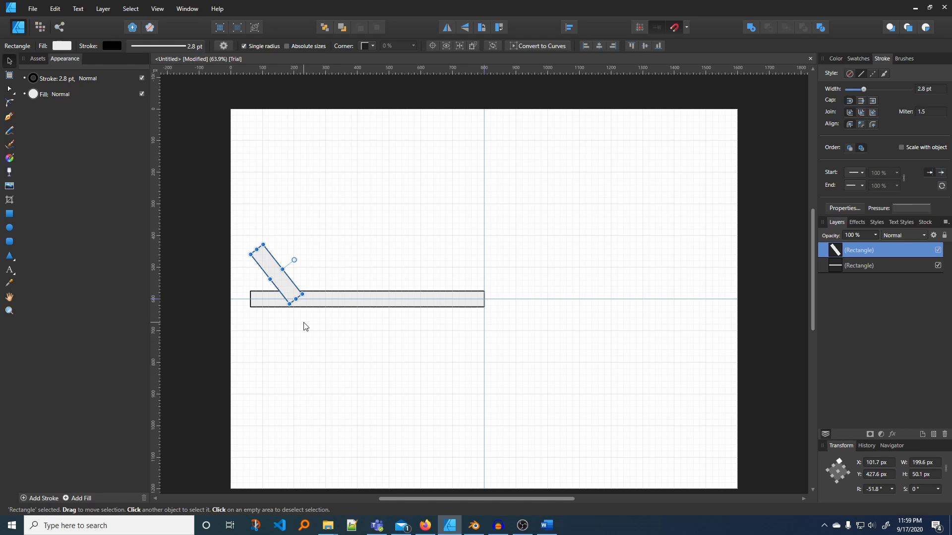
{"action": "scroll", "coordinate": [303, 323], "scroll_direction": "up", "scroll_amount": 1}
{"action": "scroll", "coordinate": [303, 323], "scroll_direction": "up", "scroll_amount": 1}
{"action": "left_click_drag", "start_coordinate": [303, 325], "coordinate": [393, 300]}
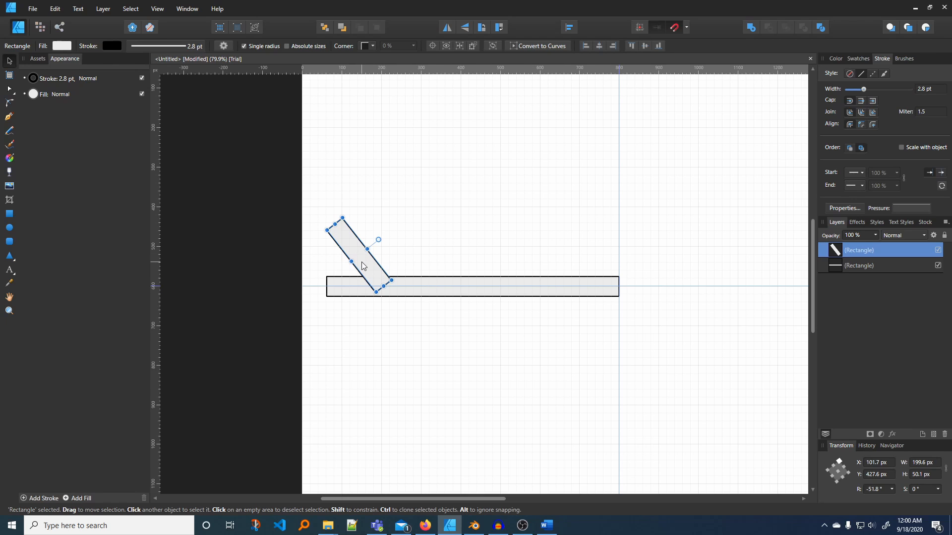
{"action": "left_click_drag", "start_coordinate": [367, 264], "coordinate": [365, 257]}
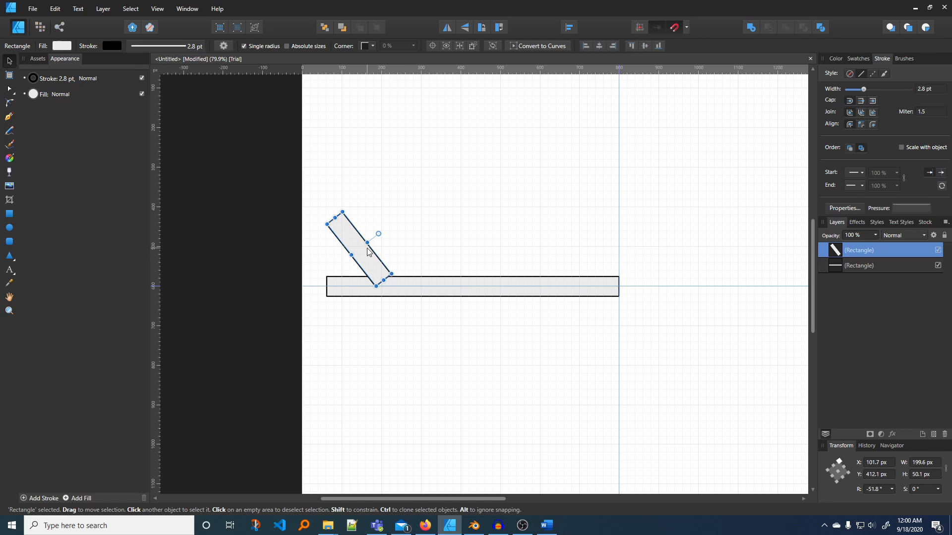
{"action": "left_click_drag", "start_coordinate": [365, 252], "coordinate": [363, 258]}
{"action": "left_click", "coordinate": [462, 341]}
{"action": "left_click", "coordinate": [375, 273]}
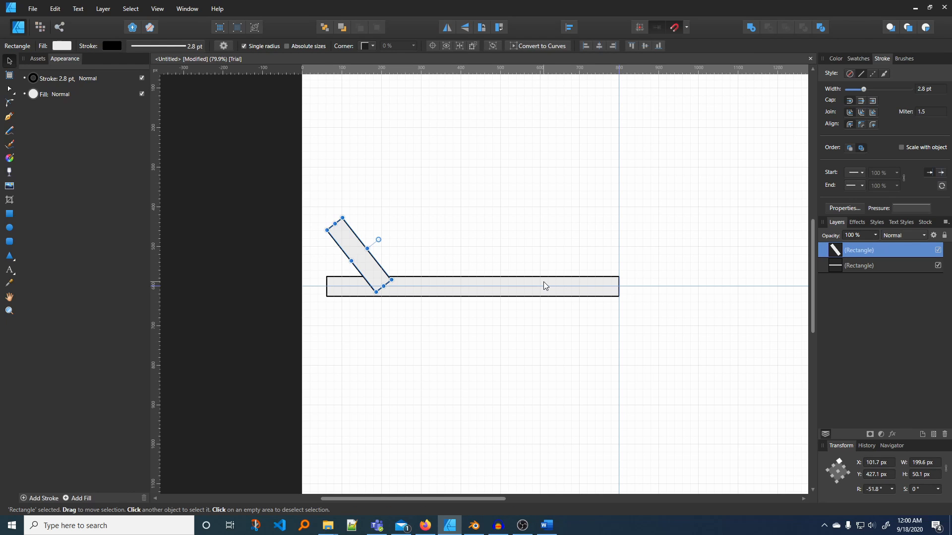
Duplicate the rib twice, placing the copies at intervals further right along the bar.
{"action": "key", "text": "ctrl+j"}
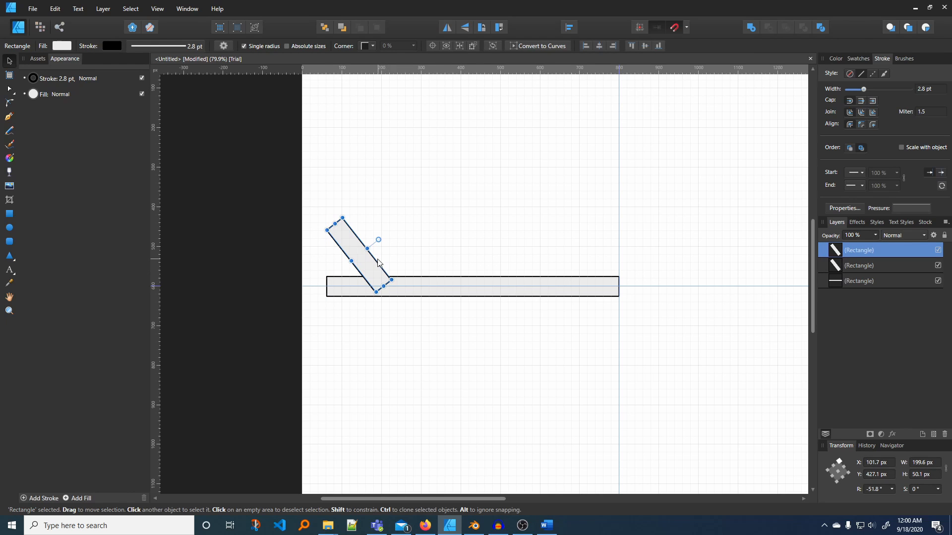
{"action": "left_click_drag", "start_coordinate": [386, 266], "coordinate": [449, 263]}
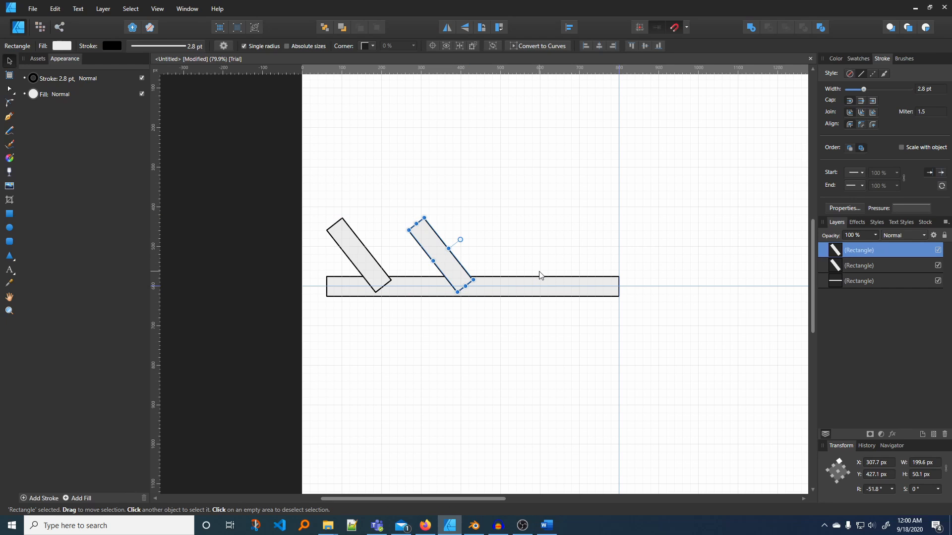
{"action": "key", "text": "ctrl+j"}
{"action": "left_click_drag", "start_coordinate": [445, 256], "coordinate": [524, 253]}
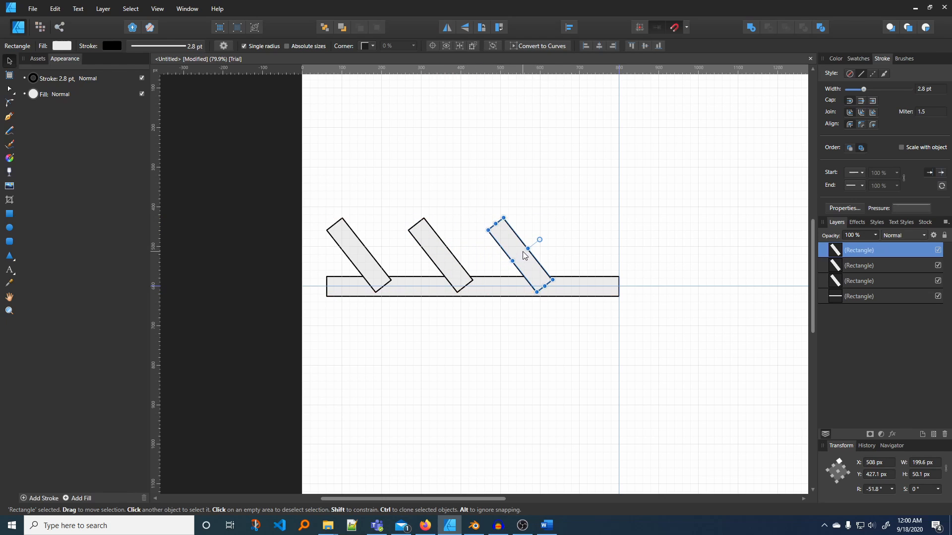
{"action": "left_click", "coordinate": [521, 343]}
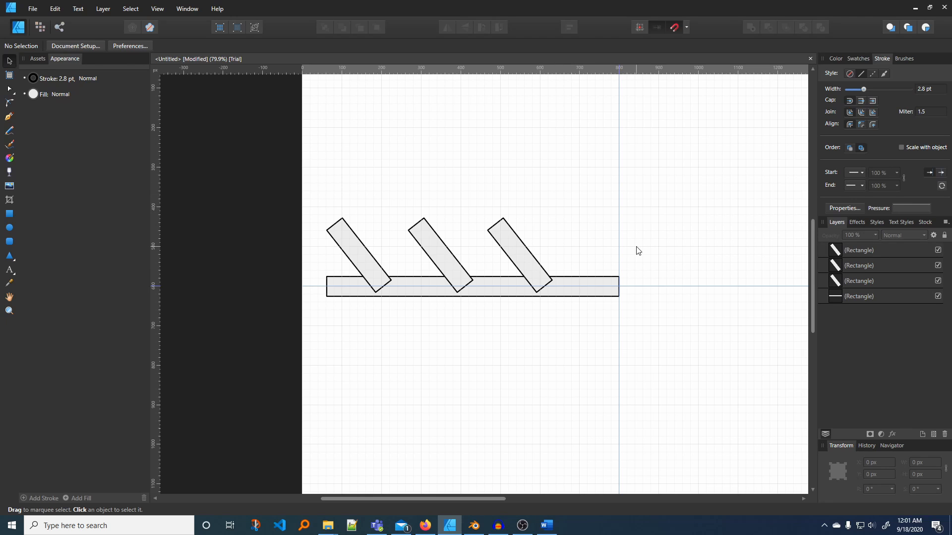
Shorten the rightmost rib to about 120 px and the middle rib to about 159 px.
{"action": "left_click", "coordinate": [511, 250]}
{"action": "left_click_drag", "start_coordinate": [496, 225], "coordinate": [511, 251]}
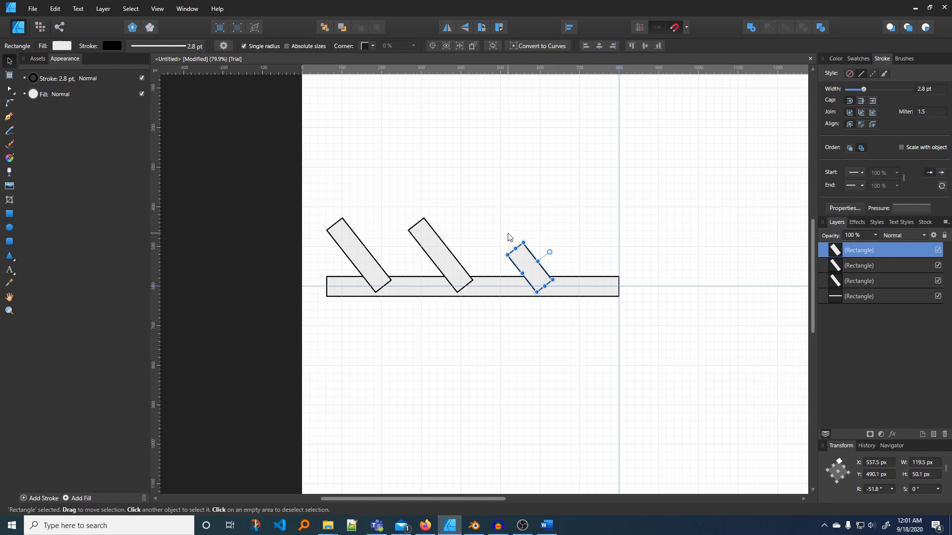
{"action": "left_click", "coordinate": [443, 258]}
{"action": "left_click_drag", "start_coordinate": [418, 224], "coordinate": [421, 239]}
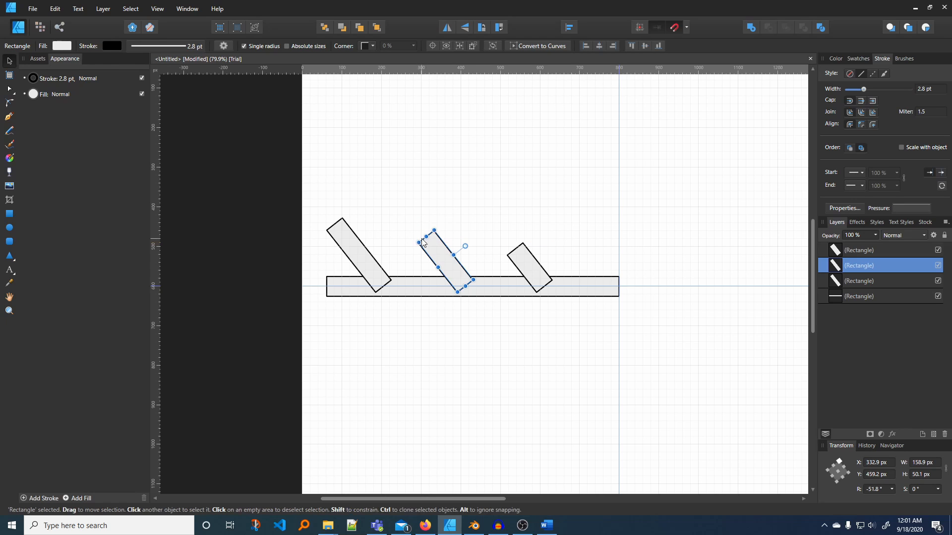
{"action": "left_click", "coordinate": [475, 330]}
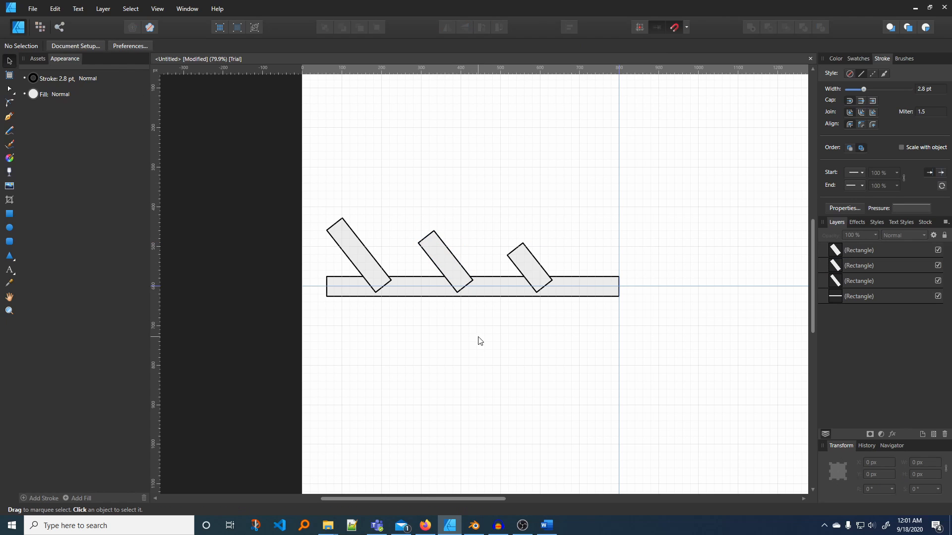
Shift the first and middle ribs slightly to the right along the bar.
{"action": "left_click", "coordinate": [368, 260]}
{"action": "left_click_drag", "start_coordinate": [368, 261], "coordinate": [380, 262]}
{"action": "left_click_drag", "start_coordinate": [449, 273], "coordinate": [465, 279]}
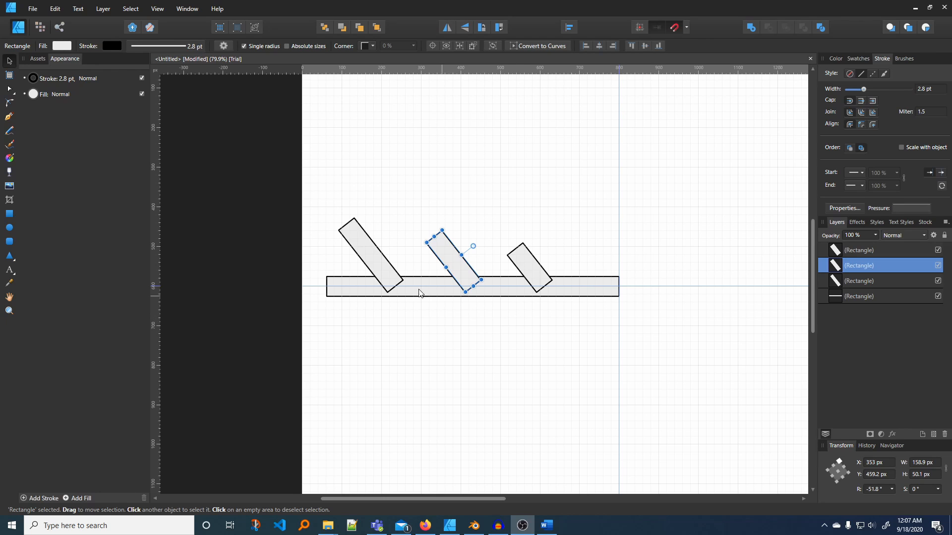
Duplicate the three upper ribs, flip the copies vertically, and move them below the bar as mirrored lower ribs.
{"action": "left_click", "coordinate": [373, 265]}
{"action": "left_click", "coordinate": [448, 259], "text": "shift"}
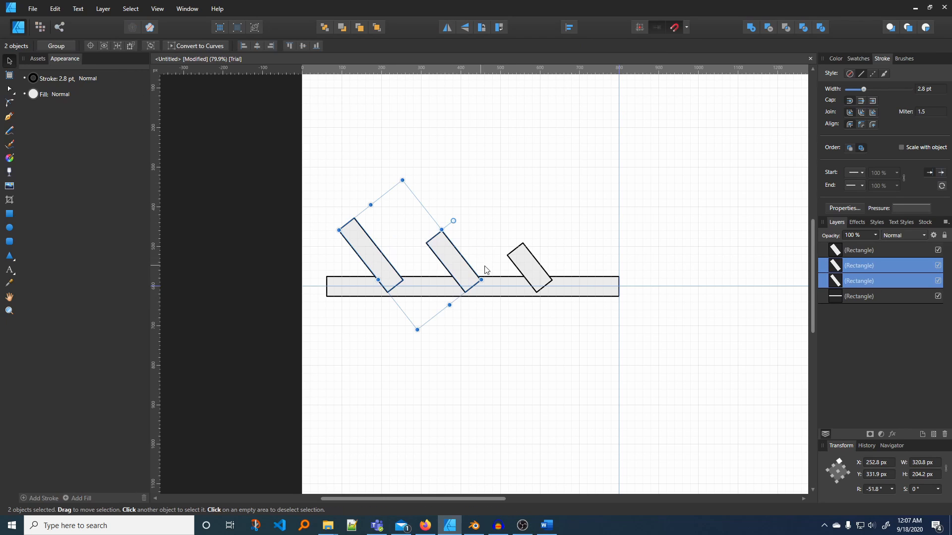
{"action": "left_click", "coordinate": [526, 271], "text": "shift"}
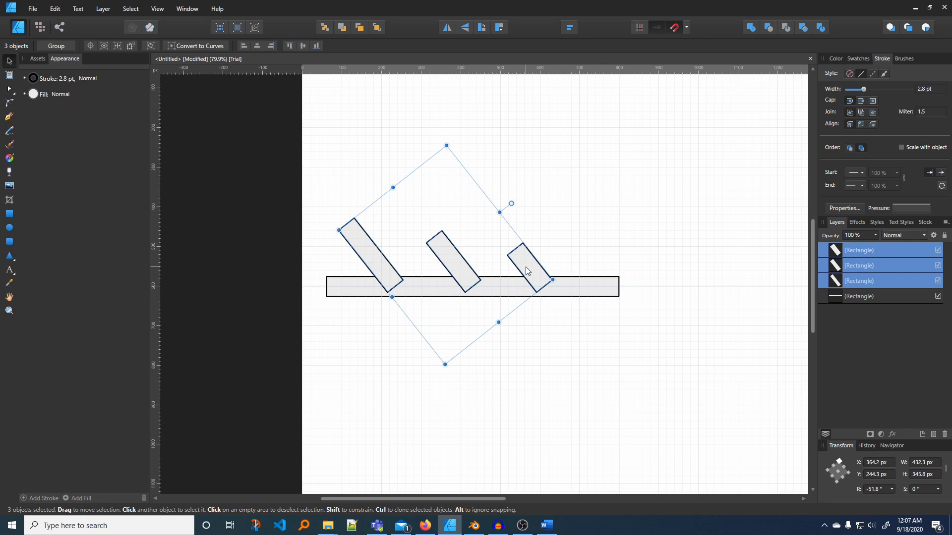
{"action": "key", "text": "ctrl+j"}
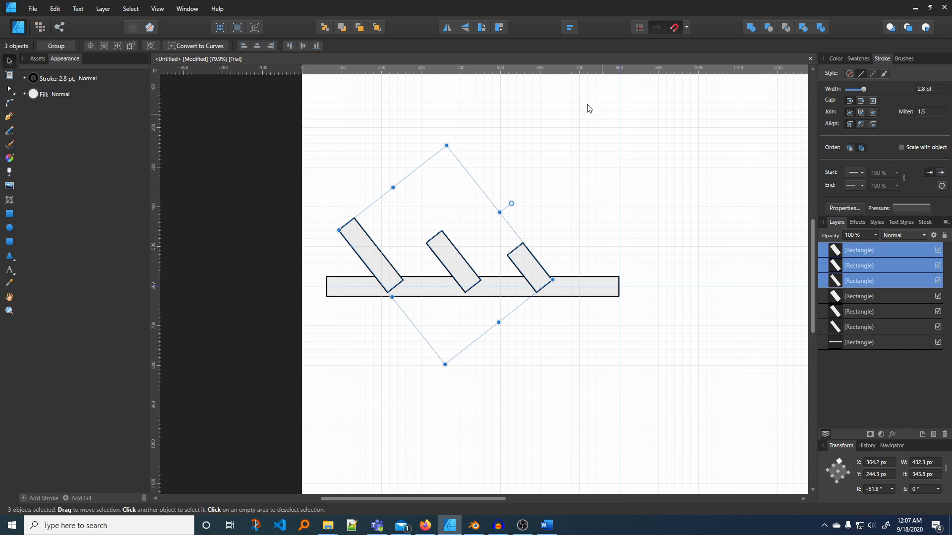
{"action": "left_click", "coordinate": [466, 28]}
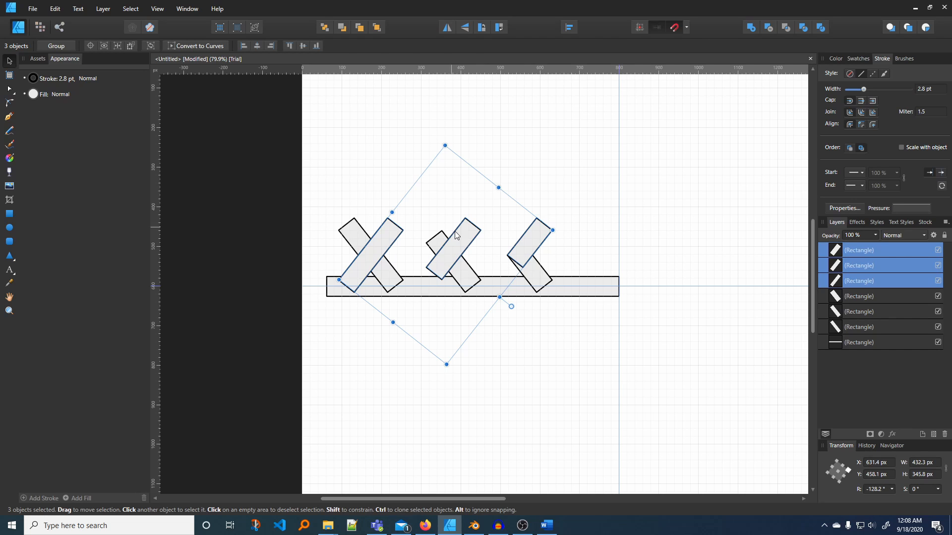
{"action": "left_click_drag", "start_coordinate": [465, 243], "coordinate": [453, 292]}
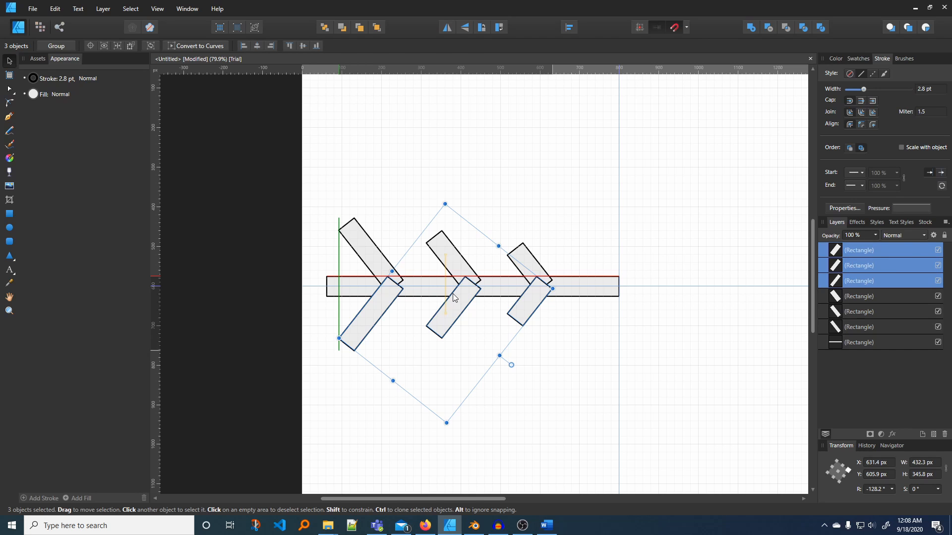
Zoom in and nudge the lower ribs slightly down so they align with the bar.
{"action": "scroll", "coordinate": [466, 340], "scroll_direction": "up", "scroll_amount": 5}
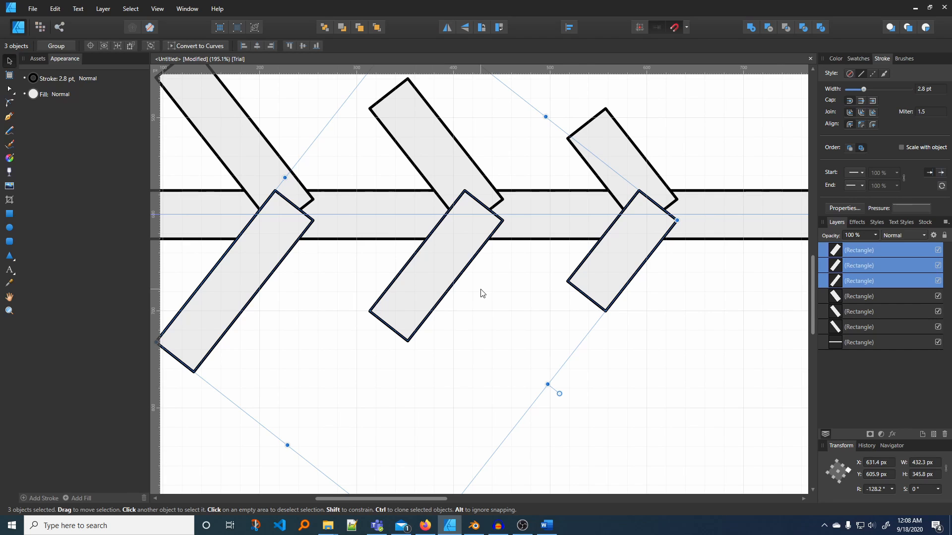
{"action": "scroll", "coordinate": [480, 293], "scroll_direction": "up", "scroll_amount": 1}
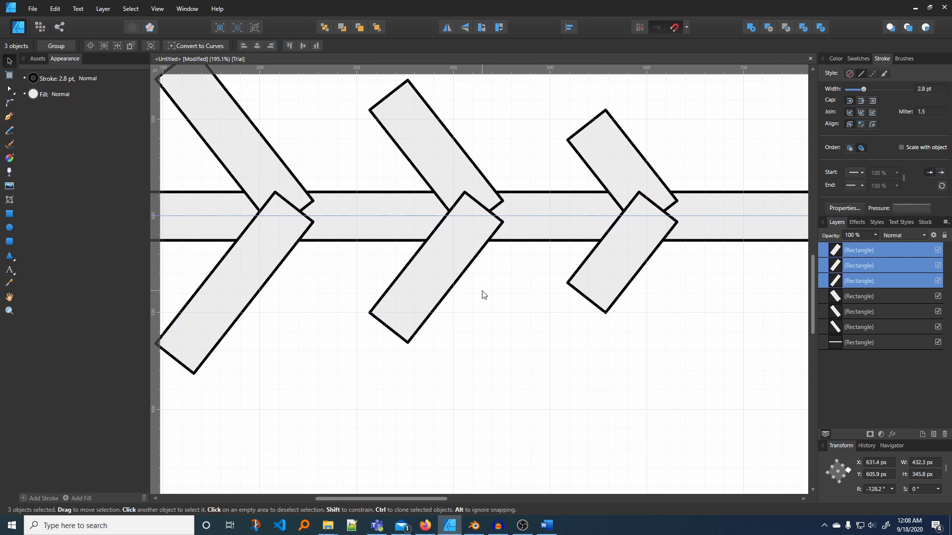
{"action": "scroll", "coordinate": [481, 290], "scroll_direction": "up", "scroll_amount": 1}
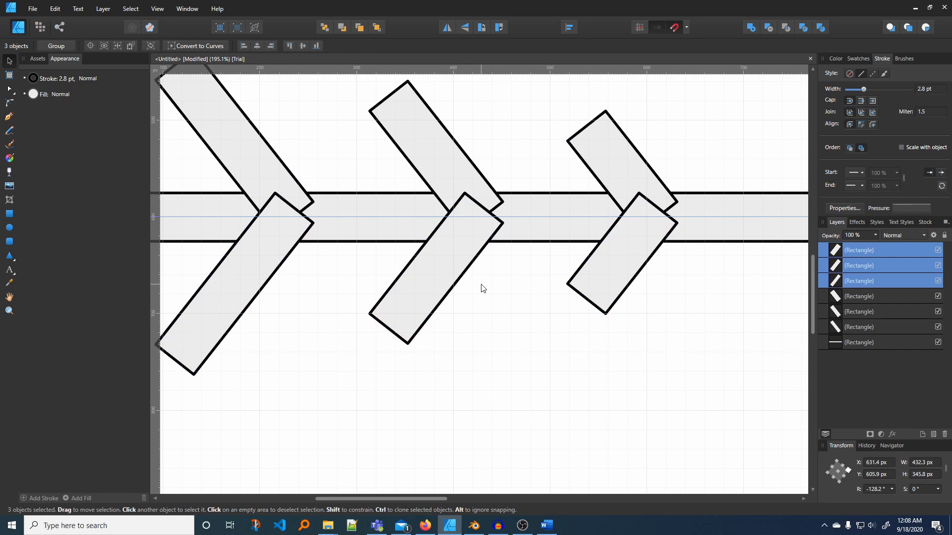
{"action": "scroll", "coordinate": [558, 361], "scroll_direction": "up", "scroll_amount": 1}
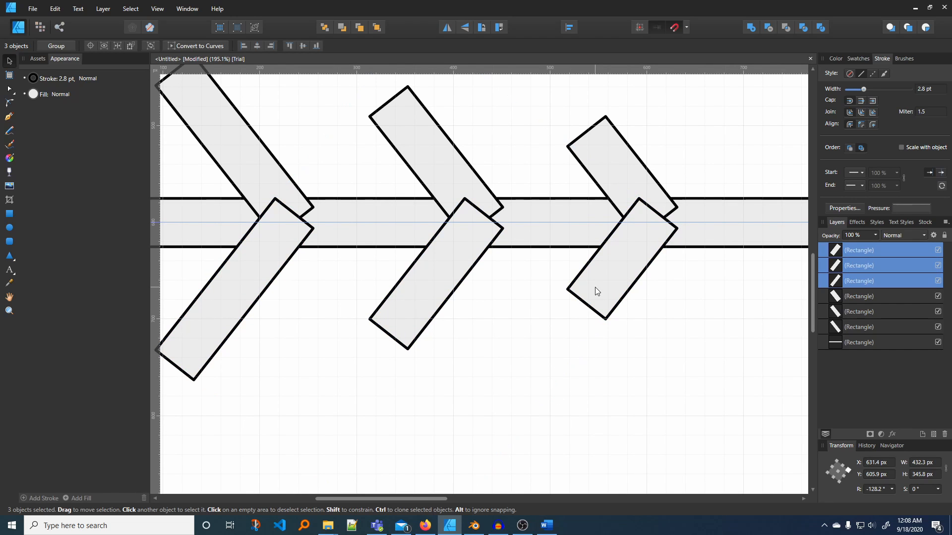
{"action": "left_click_drag", "start_coordinate": [595, 288], "coordinate": [594, 296]}
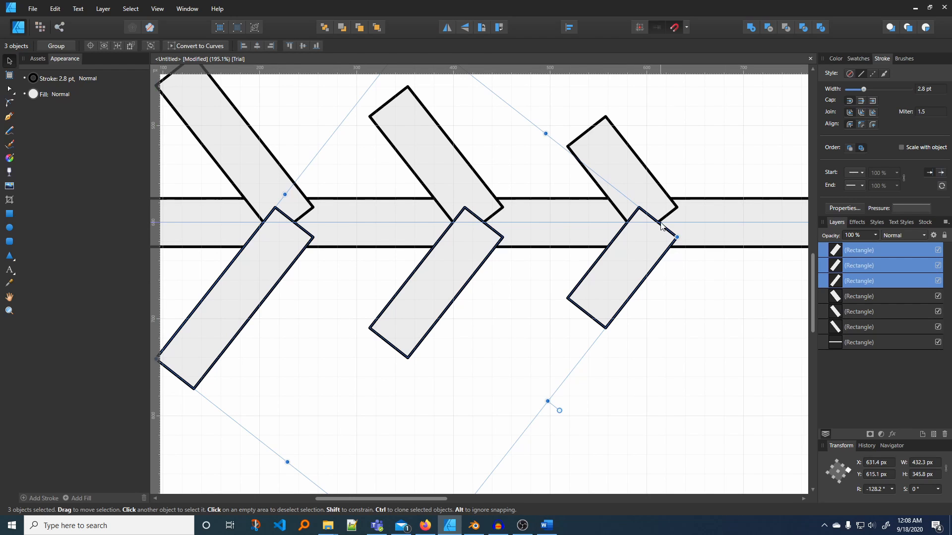
{"action": "left_click", "coordinate": [654, 254]}
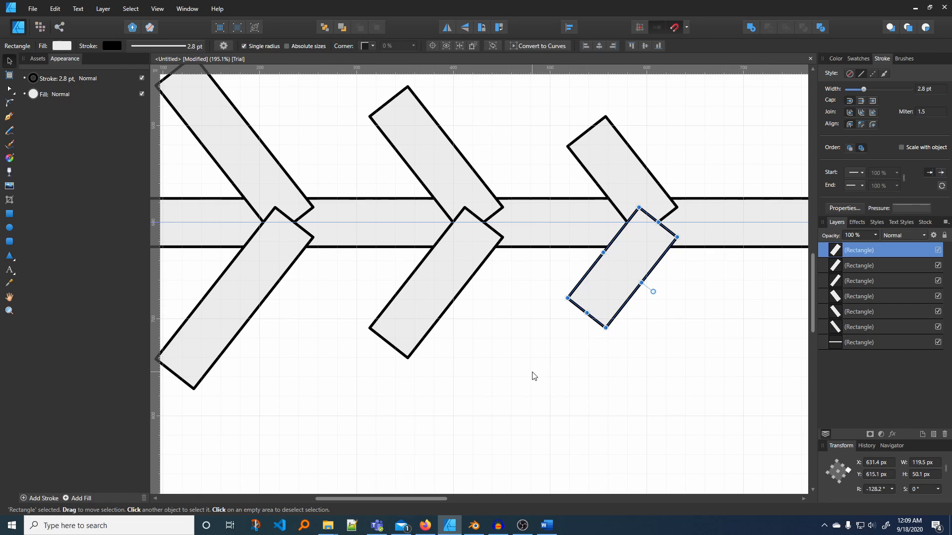
Select the spine bar and all six ribs and combine them into a single curve with the Add operation.
{"action": "scroll", "coordinate": [532, 372], "scroll_direction": "down", "scroll_amount": 1}
{"action": "scroll", "coordinate": [532, 372], "scroll_direction": "up", "scroll_amount": 1}
{"action": "scroll", "coordinate": [532, 376], "scroll_direction": "down", "scroll_amount": 5}
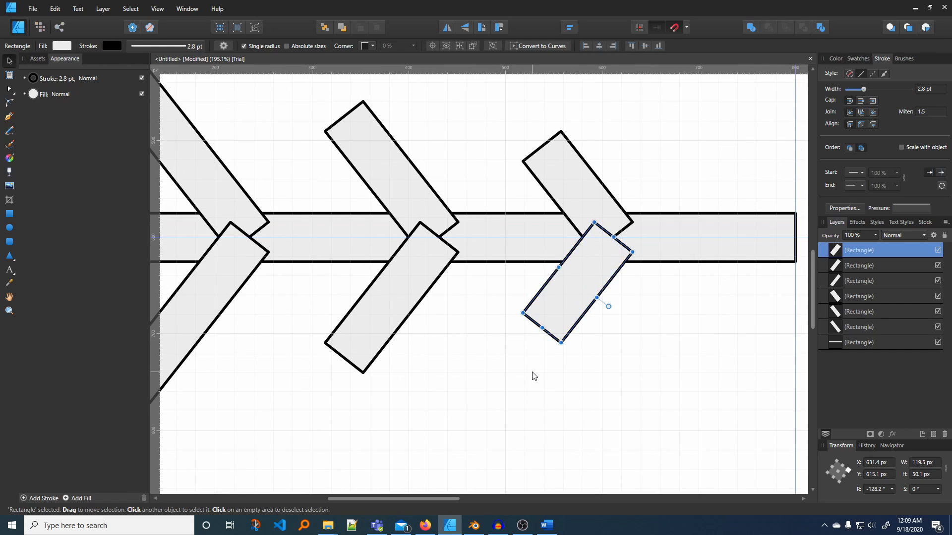
{"action": "left_click", "coordinate": [518, 383]}
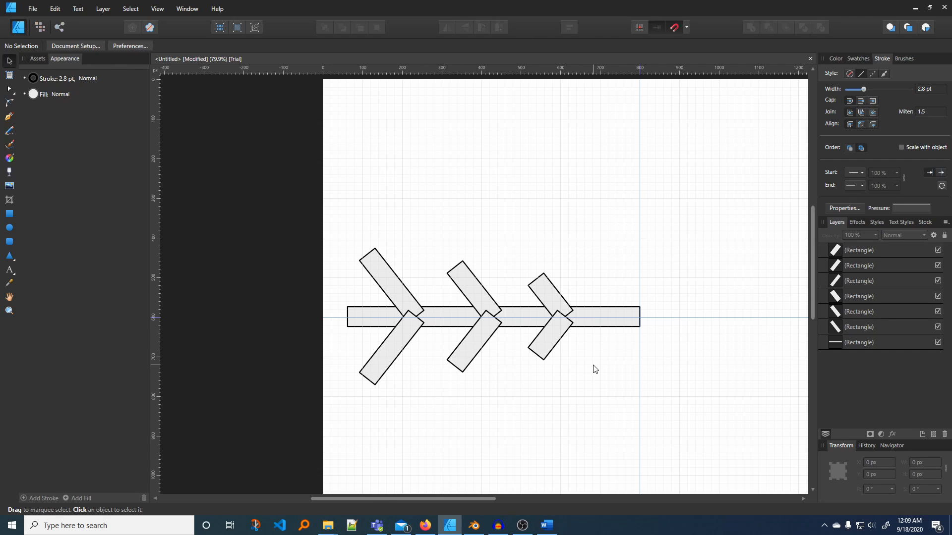
{"action": "left_click", "coordinate": [370, 310]}
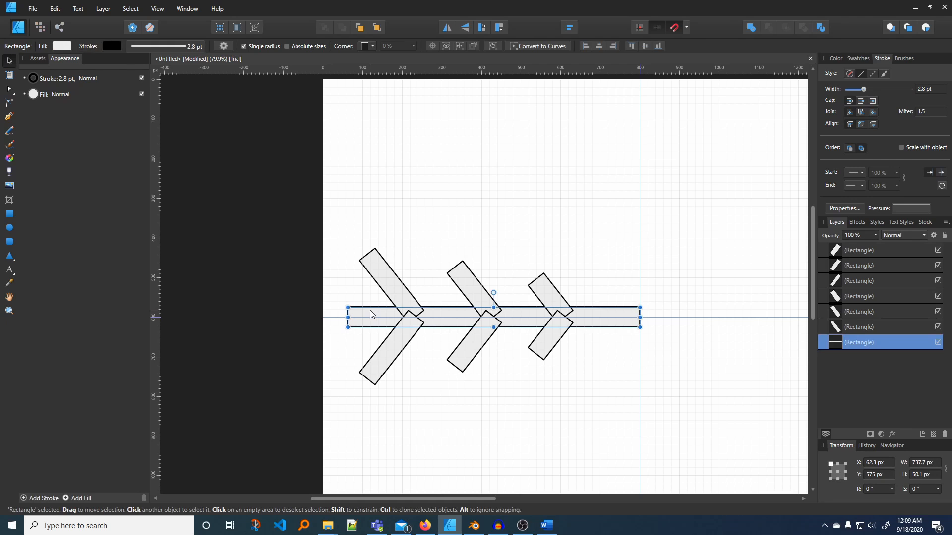
{"action": "left_click", "coordinate": [391, 291], "text": "shift"}
{"action": "left_click", "coordinate": [470, 290], "text": "shift"}
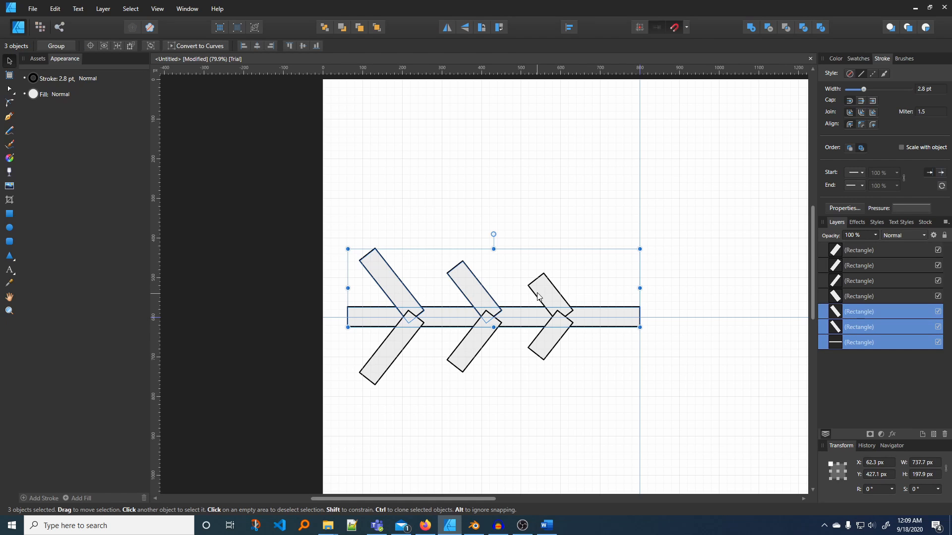
{"action": "left_click", "coordinate": [542, 297], "text": "shift"}
{"action": "left_click", "coordinate": [555, 349], "text": "shift"}
{"action": "left_click", "coordinate": [455, 351], "text": "shift"}
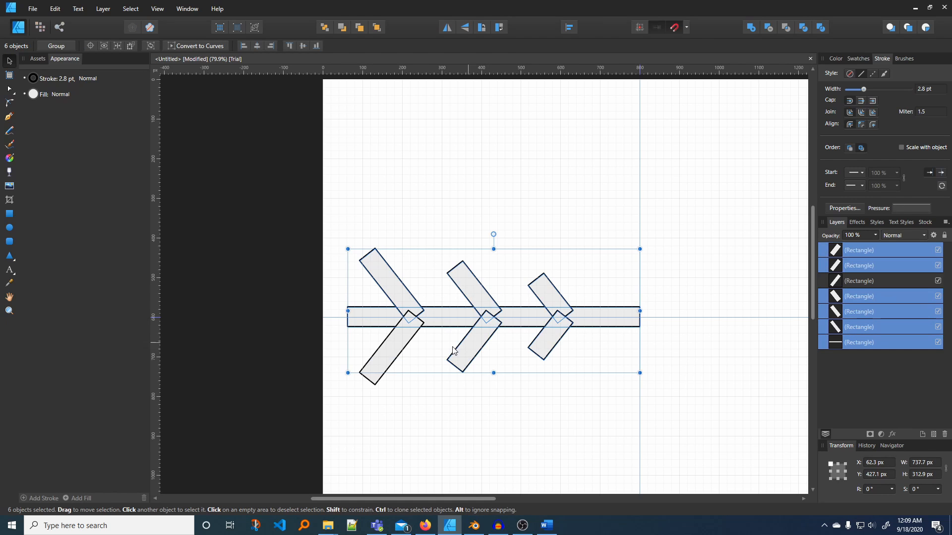
{"action": "left_click", "coordinate": [405, 341], "text": "shift"}
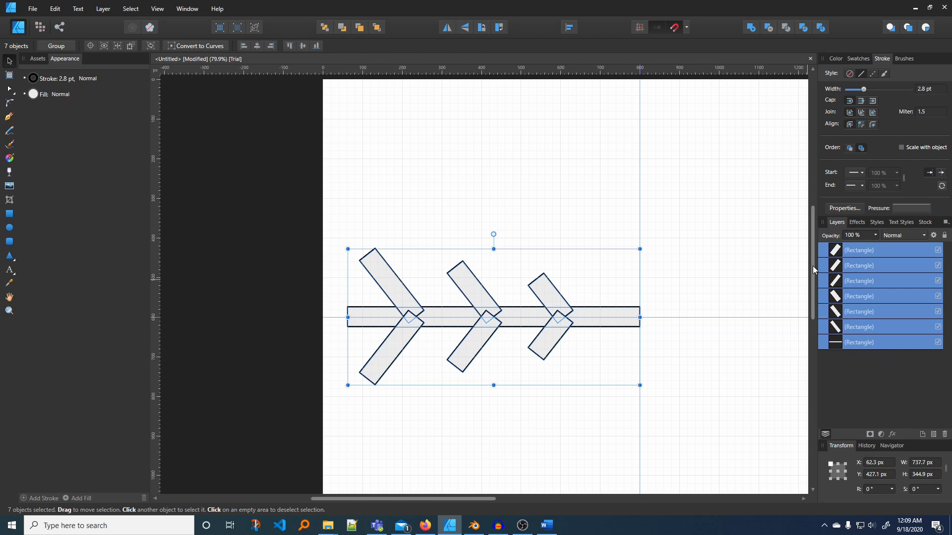
{"action": "left_click", "coordinate": [751, 28]}
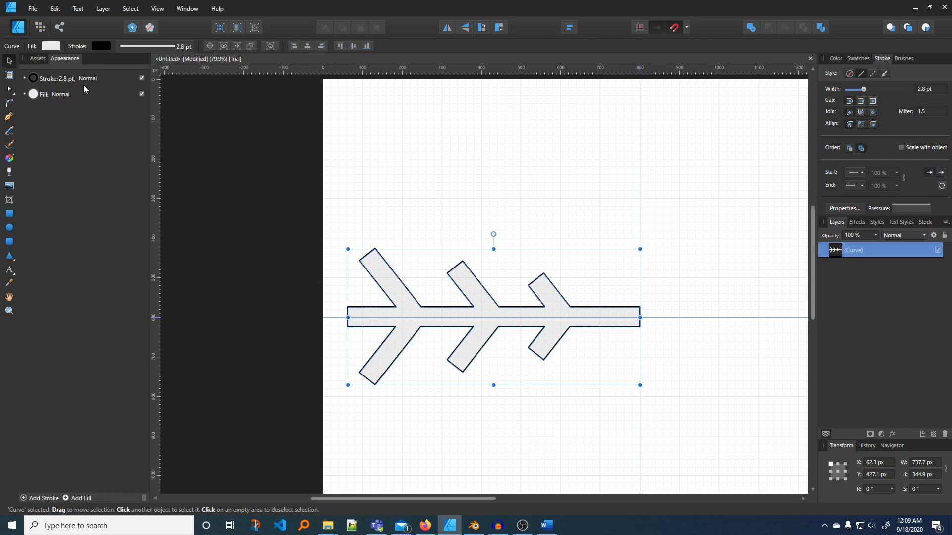
Duplicate the combined branch and rotate the copy 60° about its right-middle point.
{"action": "left_click", "coordinate": [10, 89]}
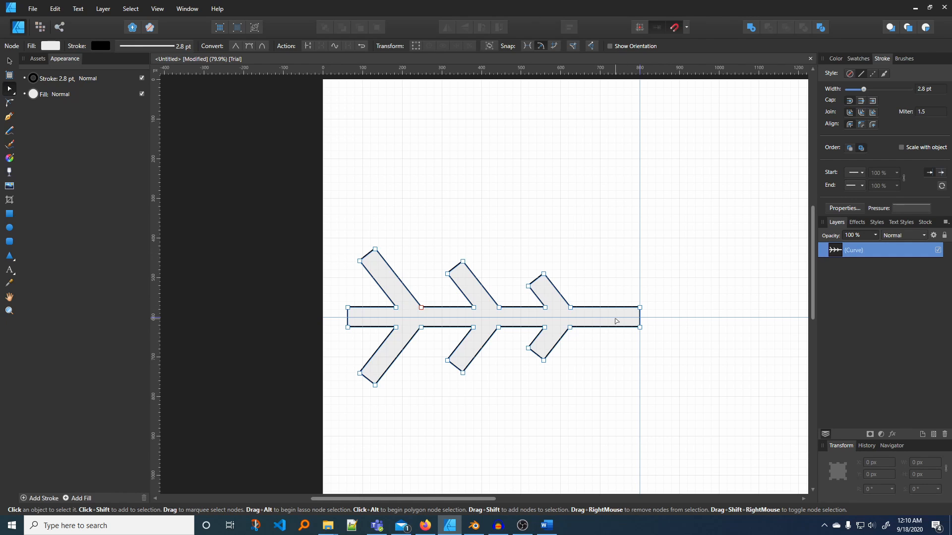
{"action": "left_click", "coordinate": [10, 61]}
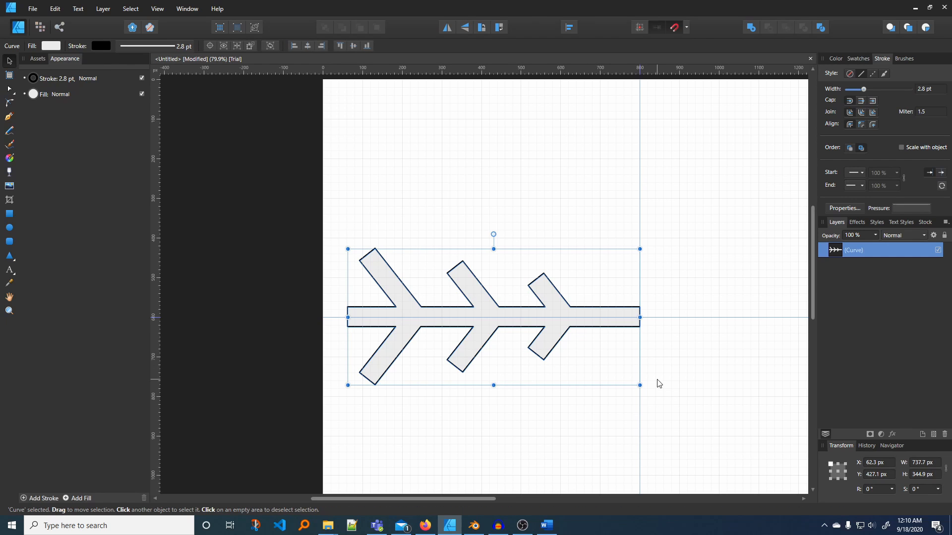
{"action": "left_click", "coordinate": [681, 314]}
{"action": "left_click", "coordinate": [600, 318]}
{"action": "key", "text": "ctrl+j"}
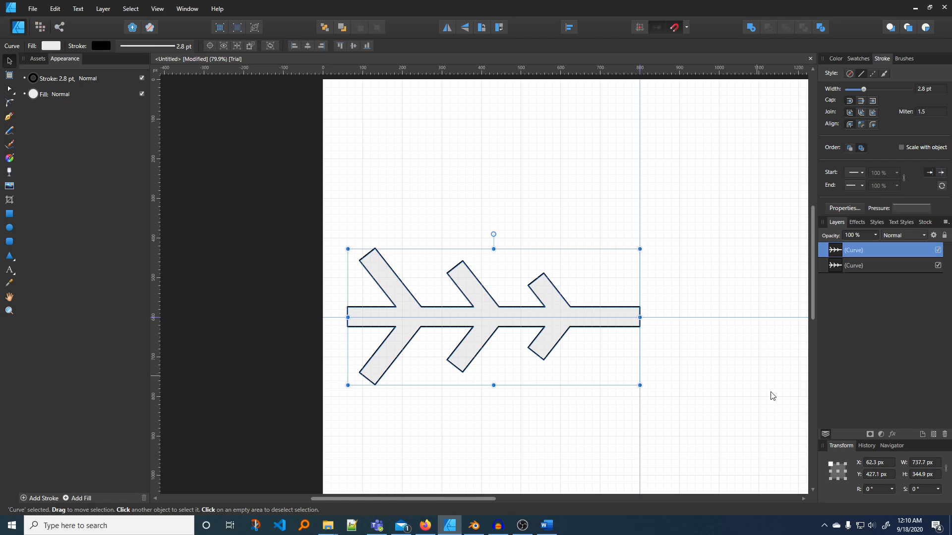
{"action": "left_click", "coordinate": [843, 473]}
{"action": "left_click", "coordinate": [878, 488]}
{"action": "type", "text": "60"}
{"action": "key", "text": "Return"}
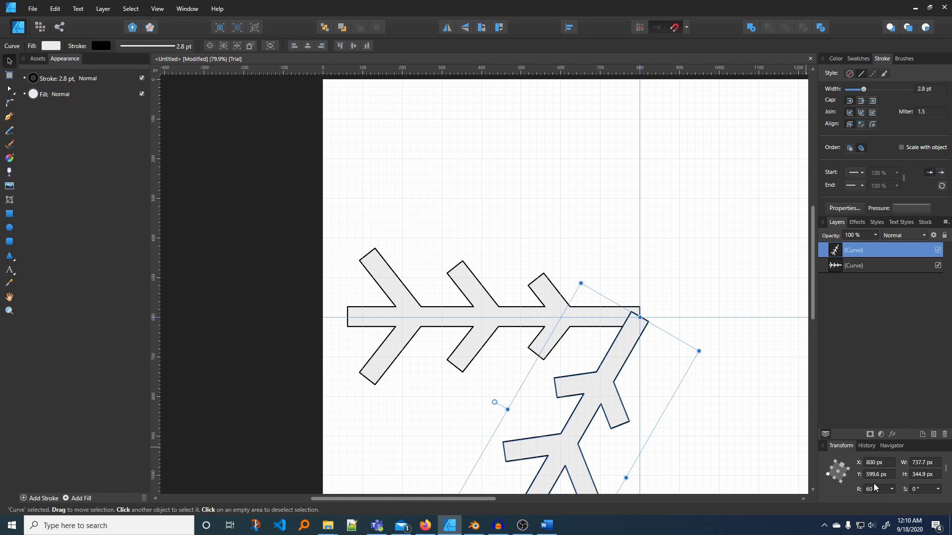
Duplicate the original branch again and rotate the new copy 120°.
{"action": "left_click", "coordinate": [531, 310]}
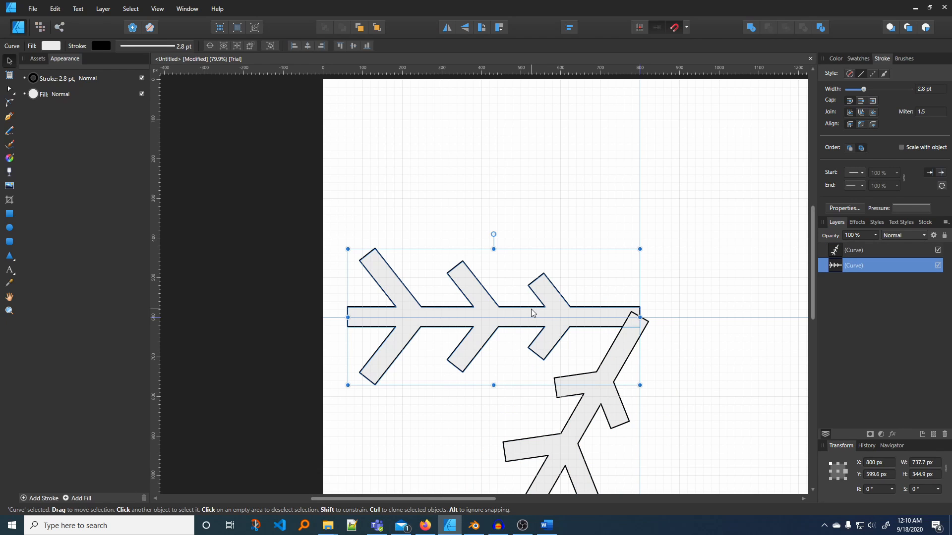
{"action": "key", "text": "ctrl+j"}
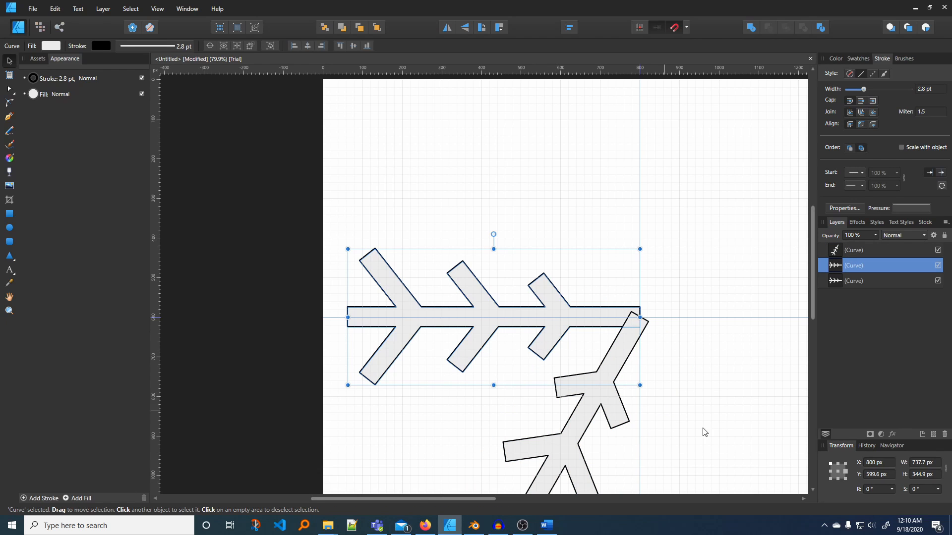
{"action": "left_click", "coordinate": [882, 489]}
{"action": "type", "text": "120"}
{"action": "key", "text": "Return"}
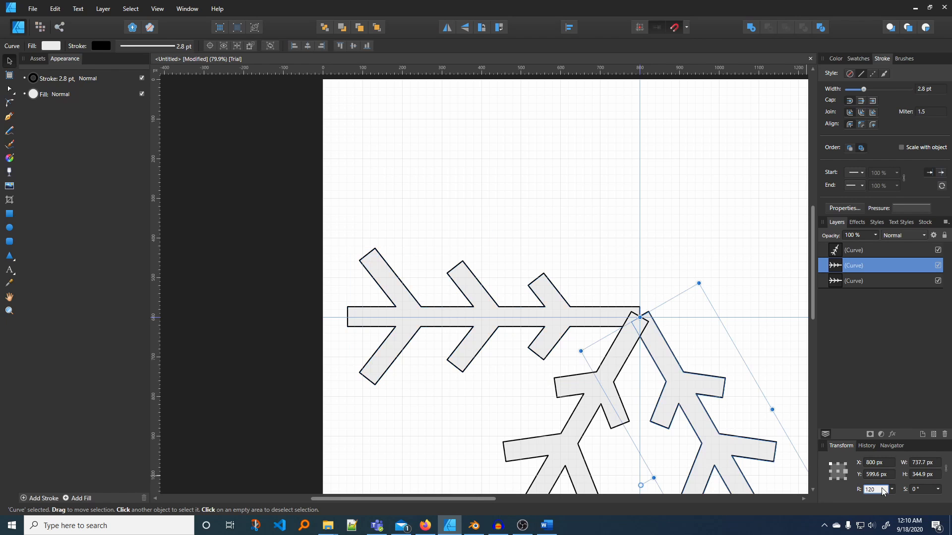
Duplicate the original branch and rotate the new copy 180°.
{"action": "left_click", "coordinate": [561, 327]}
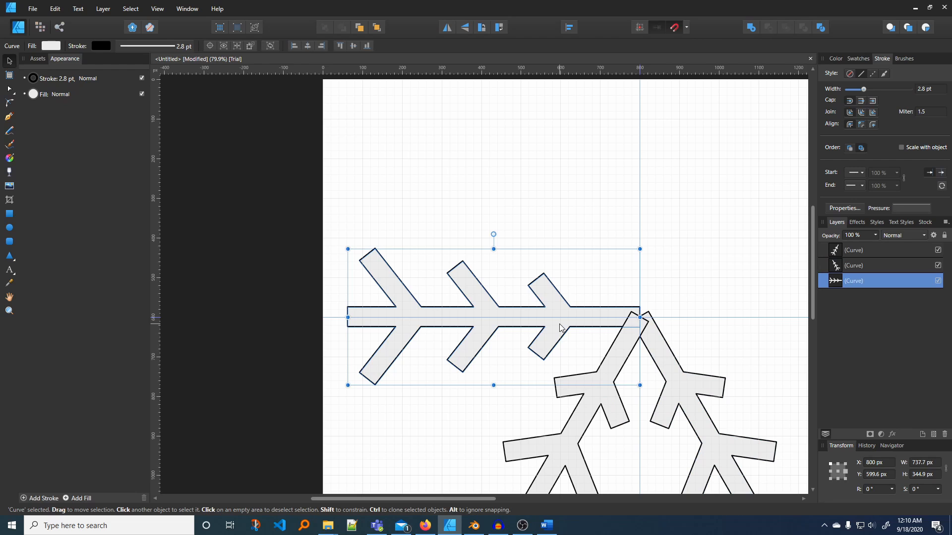
{"action": "key", "text": "ctrl+j"}
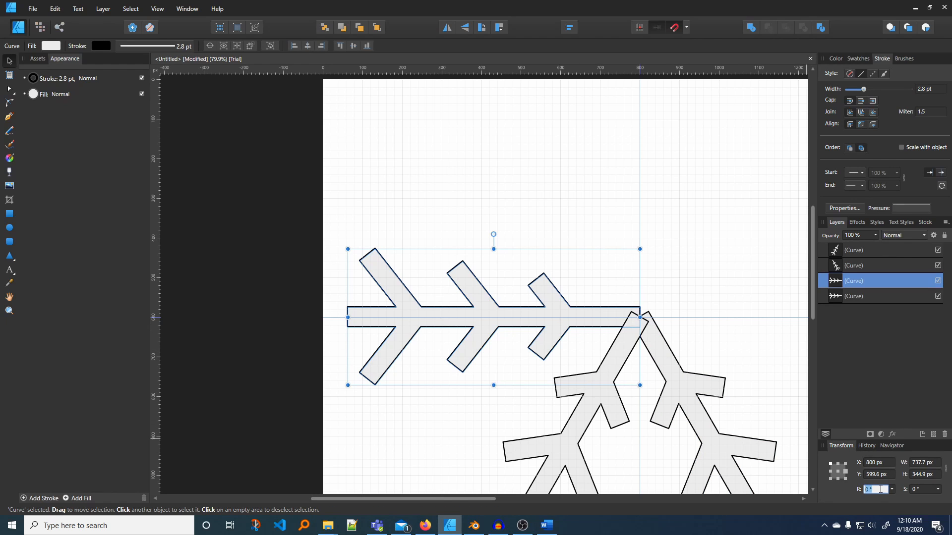
{"action": "type", "text": "180"}
{"action": "key", "text": "Return"}
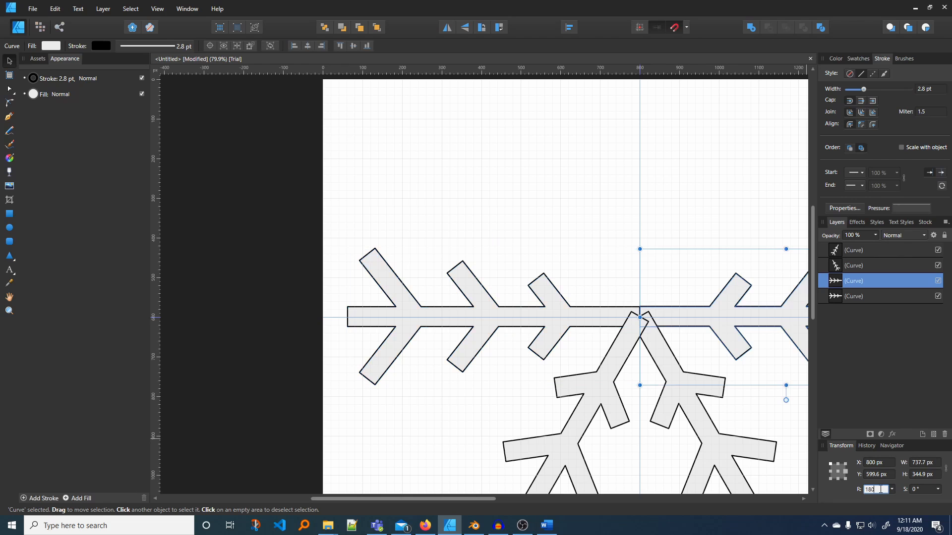
Duplicate the original branch and rotate the new copy 240°.
{"action": "left_click", "coordinate": [542, 316]}
{"action": "key", "text": "ctrl+j"}
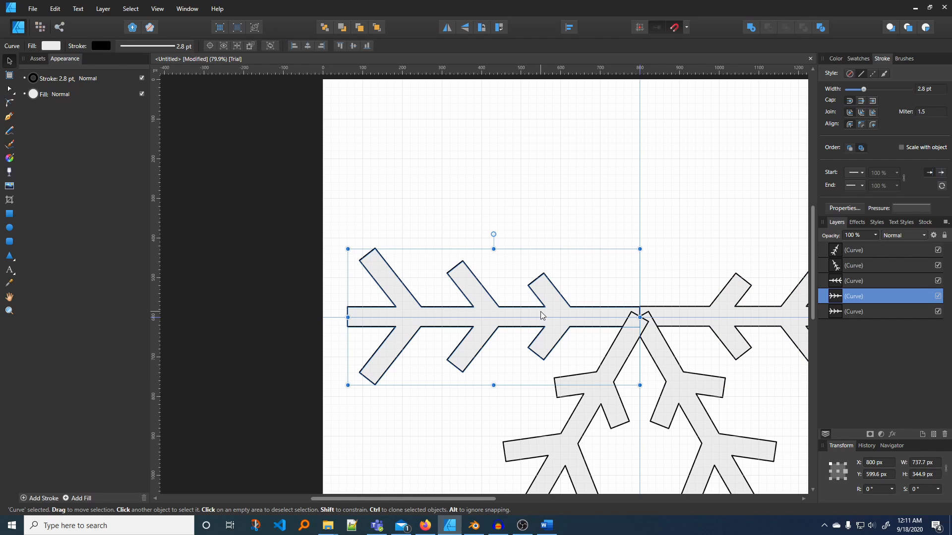
{"action": "left_click", "coordinate": [883, 489]}
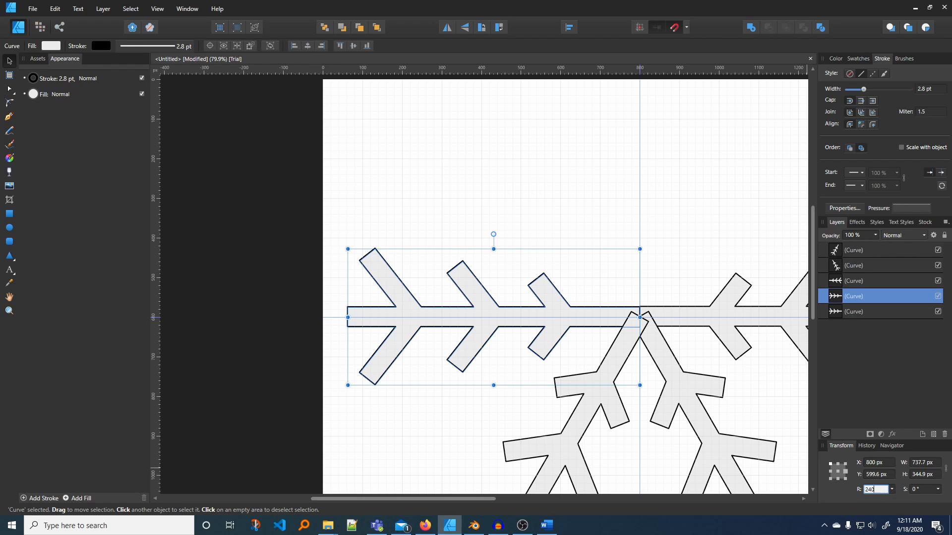
{"action": "key", "text": "Return"}
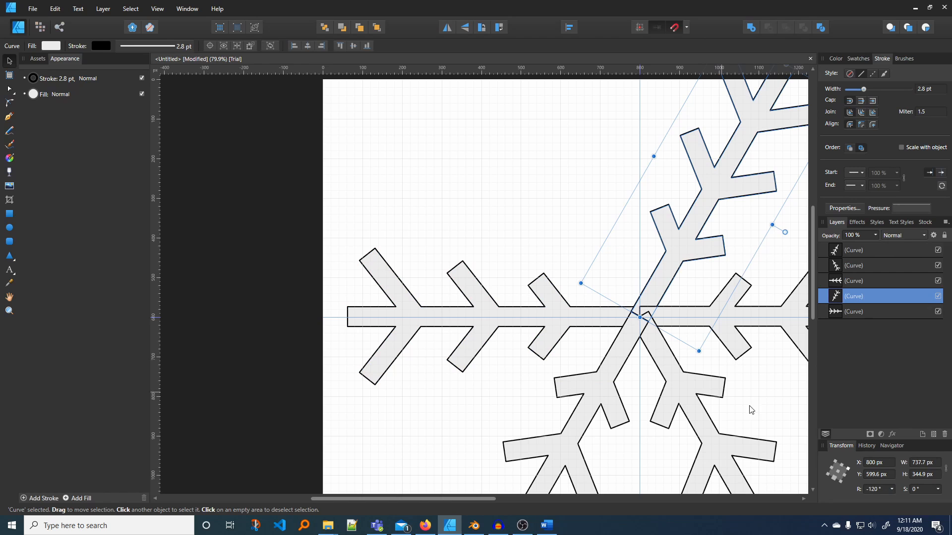
Duplicate the original branch and rotate the new copy -60°.
{"action": "left_click", "coordinate": [568, 312]}
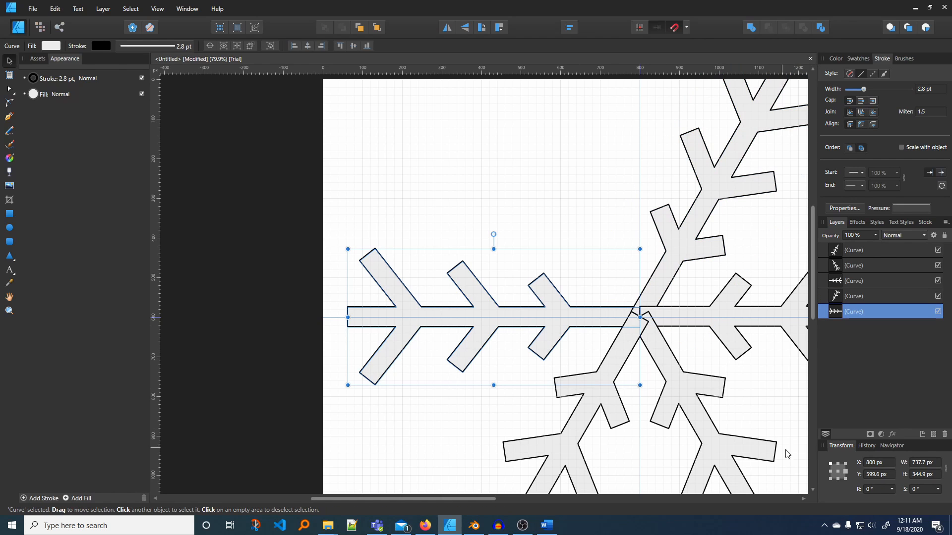
{"action": "key", "text": "ctrl+j"}
{"action": "left_click", "coordinate": [884, 490]}
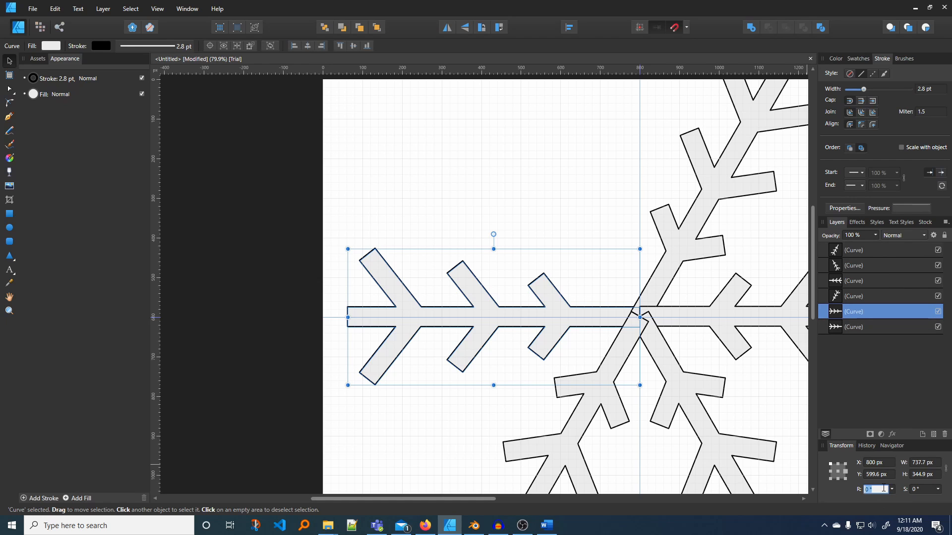
{"action": "type", "text": "-60"}
{"action": "key", "text": "Return"}
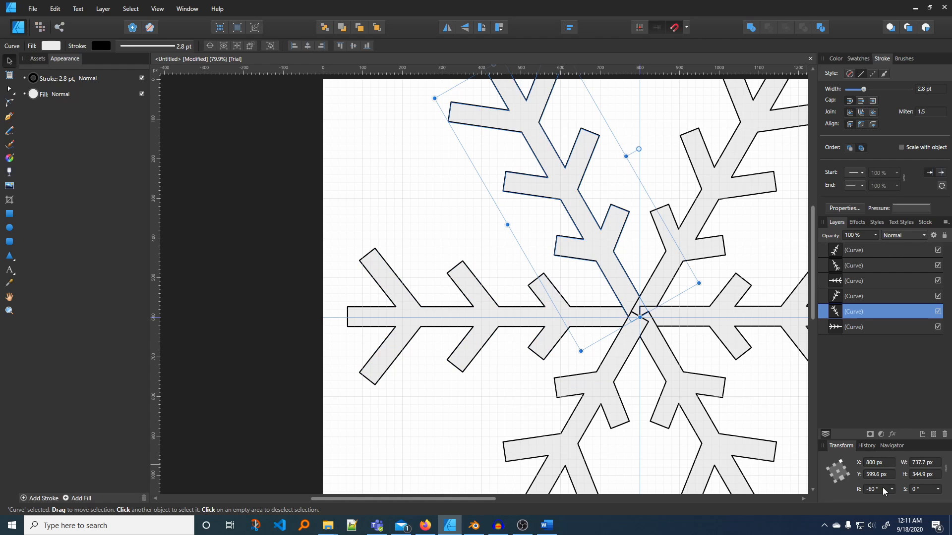
Zoom out and pan to inspect the whole arrangement of rotated branches.
{"action": "scroll", "coordinate": [647, 355], "scroll_direction": "down", "scroll_amount": 1}
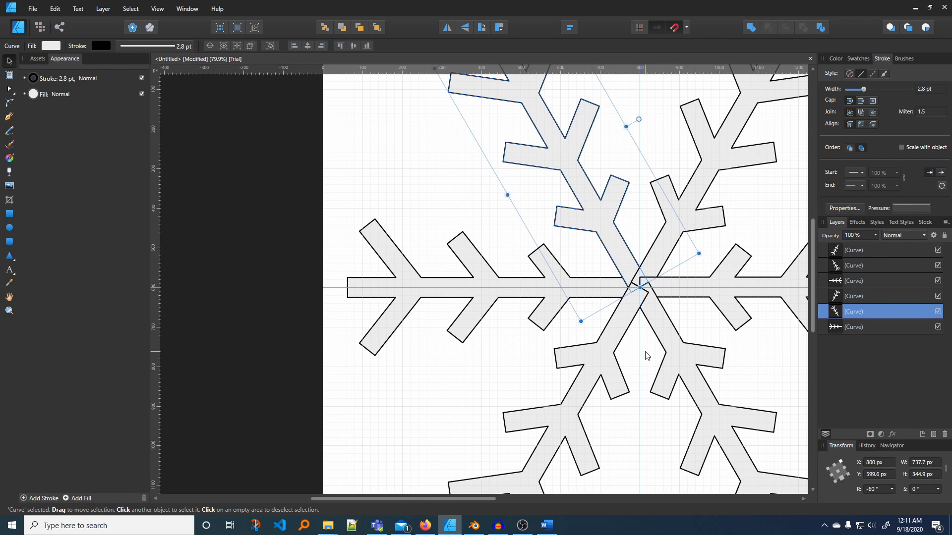
{"action": "scroll", "coordinate": [647, 355], "scroll_direction": "down", "scroll_amount": 5}
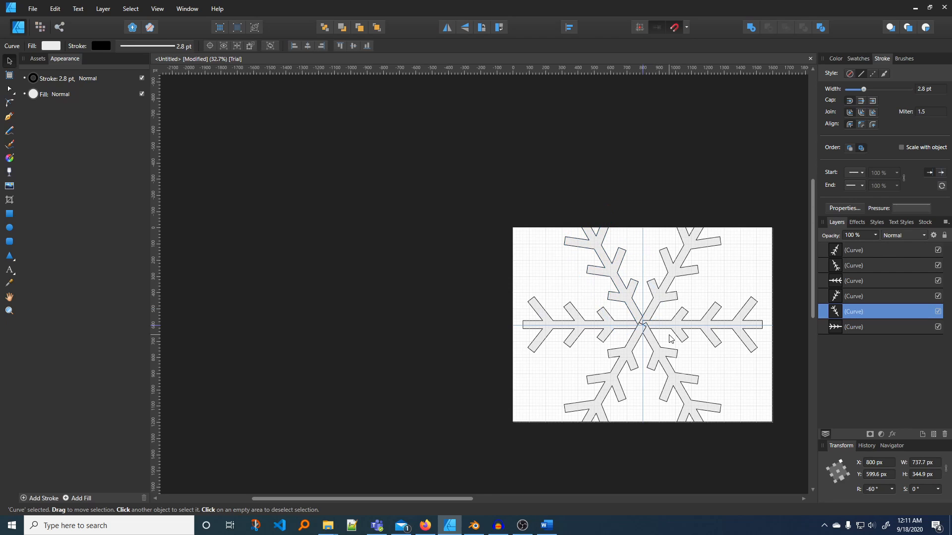
{"action": "left_click_drag", "start_coordinate": [670, 336], "coordinate": [520, 323]}
{"action": "scroll", "coordinate": [520, 323], "scroll_direction": "up", "scroll_amount": 1}
{"action": "scroll", "coordinate": [520, 327], "scroll_direction": "up", "scroll_amount": 1}
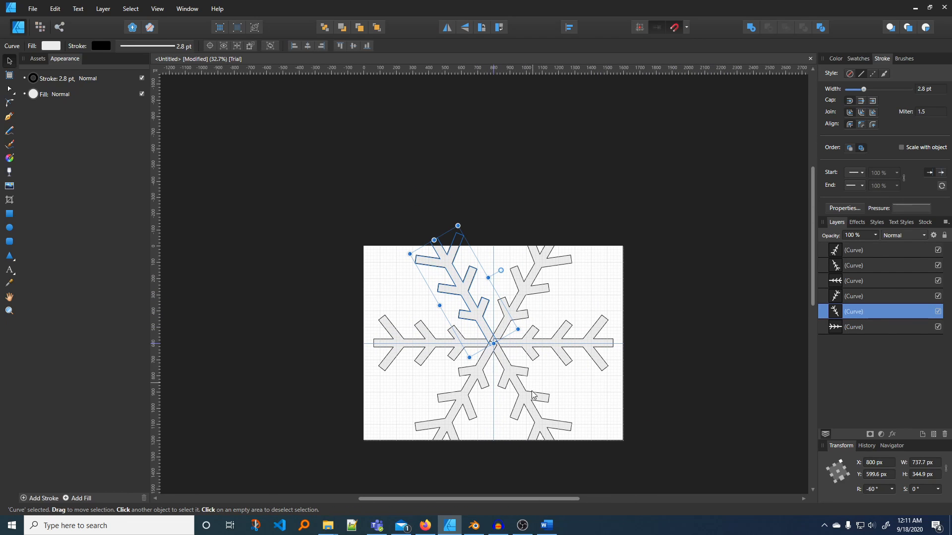
{"action": "left_click", "coordinate": [567, 389]}
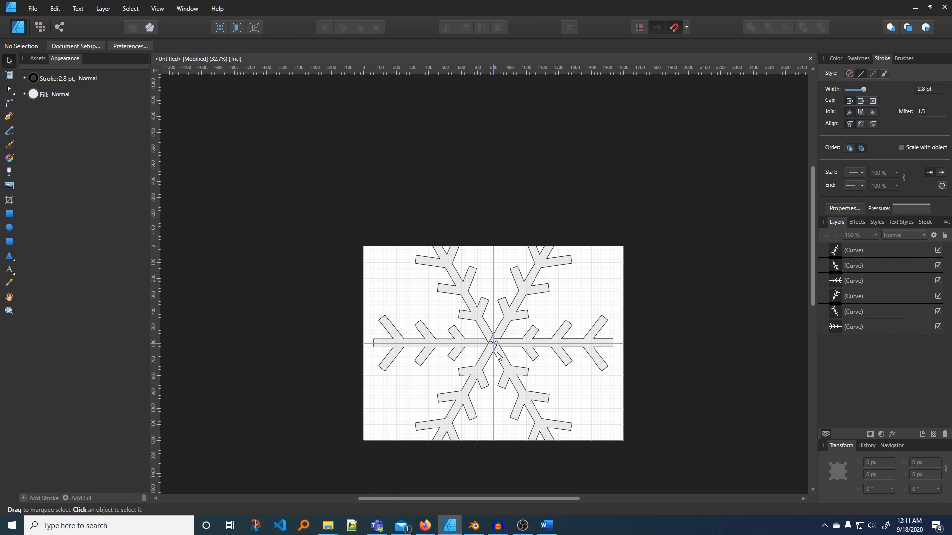
{"action": "scroll", "coordinate": [498, 354], "scroll_direction": "up", "scroll_amount": 1}
{"action": "scroll", "coordinate": [497, 354], "scroll_direction": "down", "scroll_amount": 1}
{"action": "scroll", "coordinate": [498, 354], "scroll_direction": "up", "scroll_amount": 1, "text": "ctrl"}
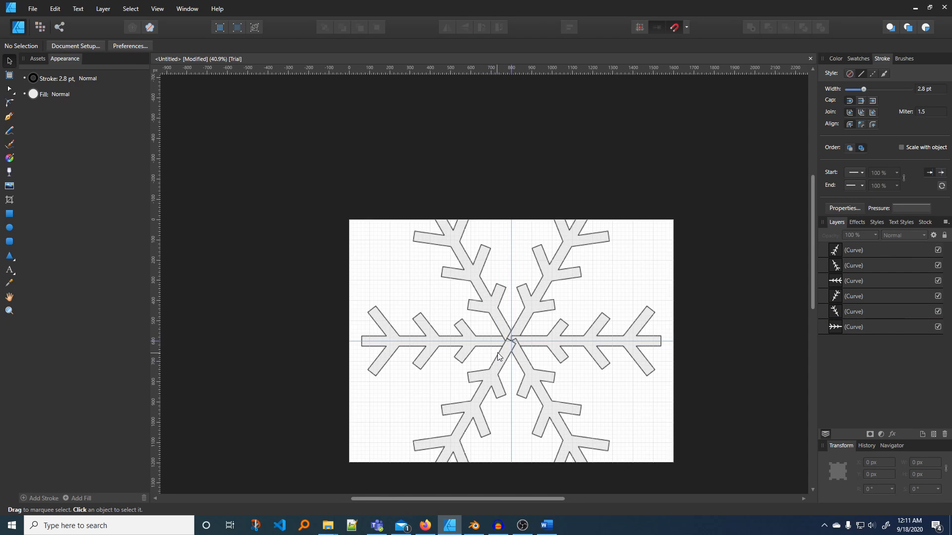
{"action": "scroll", "coordinate": [563, 354], "scroll_direction": "up", "scroll_amount": 2}
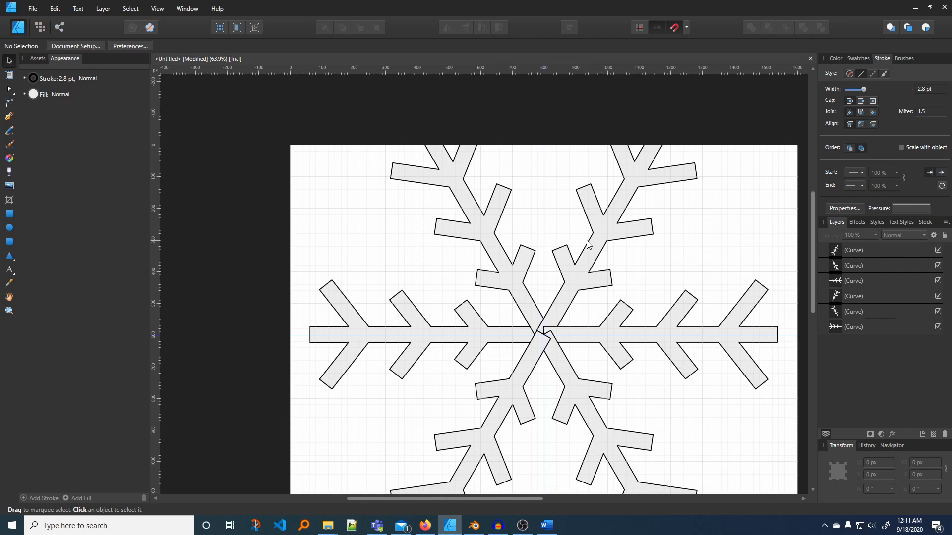
Select all six branch curves and merge them into one snowflake curve with the Add operation.
{"action": "left_click", "coordinate": [480, 328]}
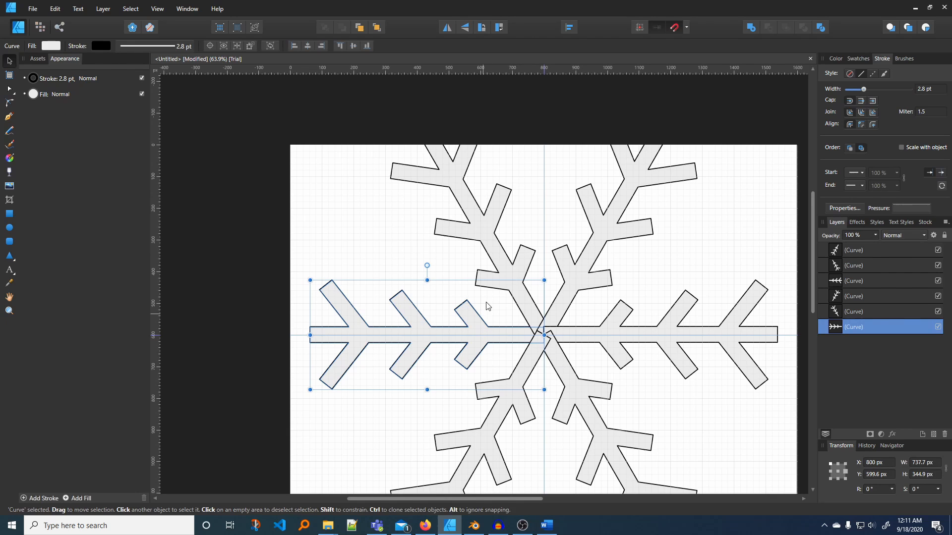
{"action": "left_click", "coordinate": [499, 252], "text": "shift"}
{"action": "left_click", "coordinate": [597, 248], "text": "shift"}
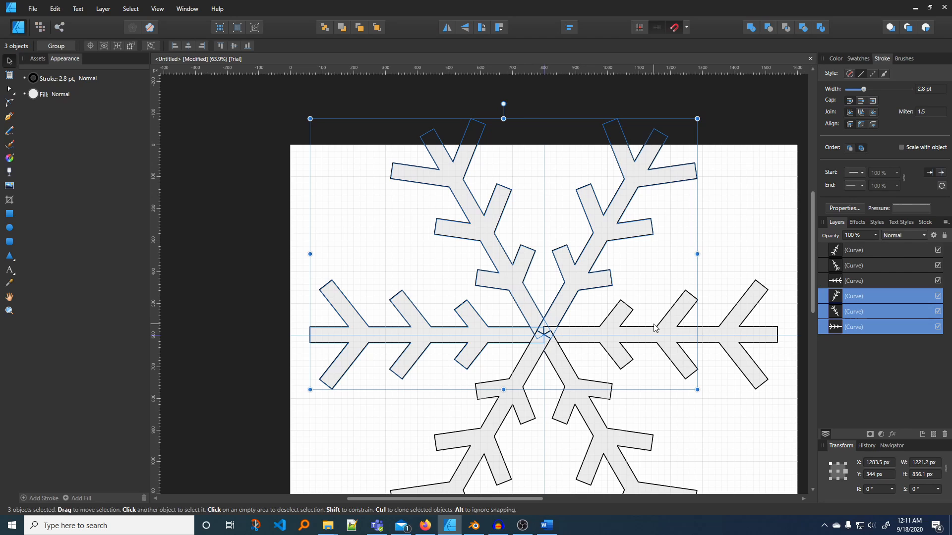
{"action": "left_click", "coordinate": [722, 342], "text": "shift"}
{"action": "left_click", "coordinate": [605, 437], "text": "shift"}
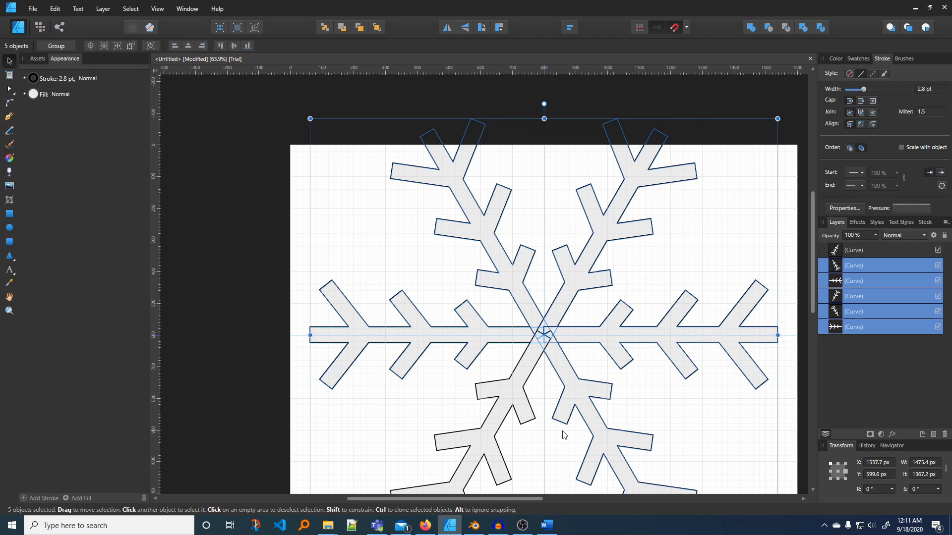
{"action": "left_click", "coordinate": [495, 429], "text": "shift"}
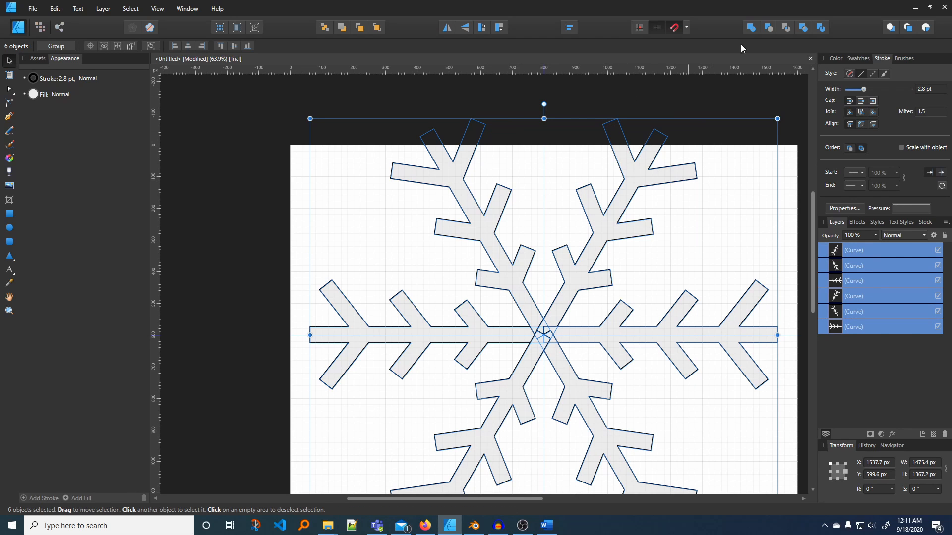
{"action": "left_click", "coordinate": [750, 27]}
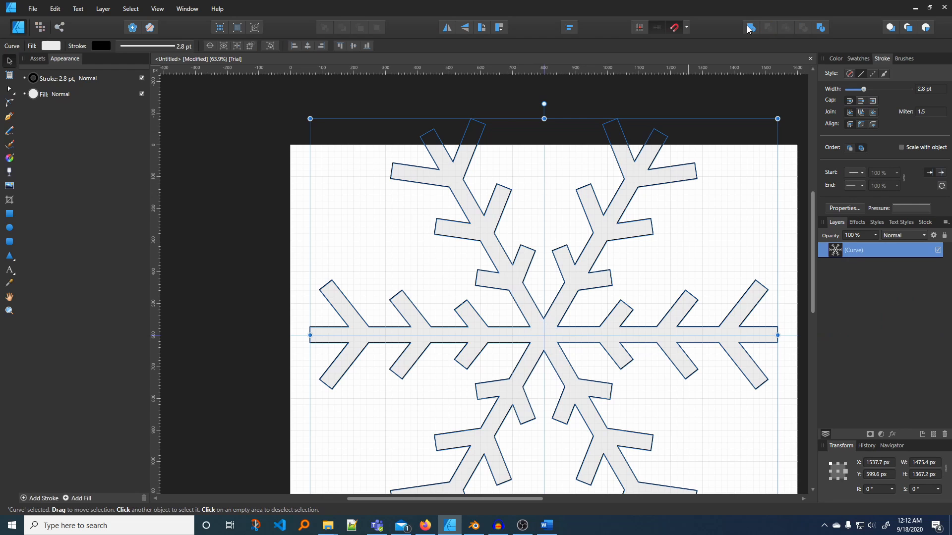
{"action": "left_click", "coordinate": [9, 89]}
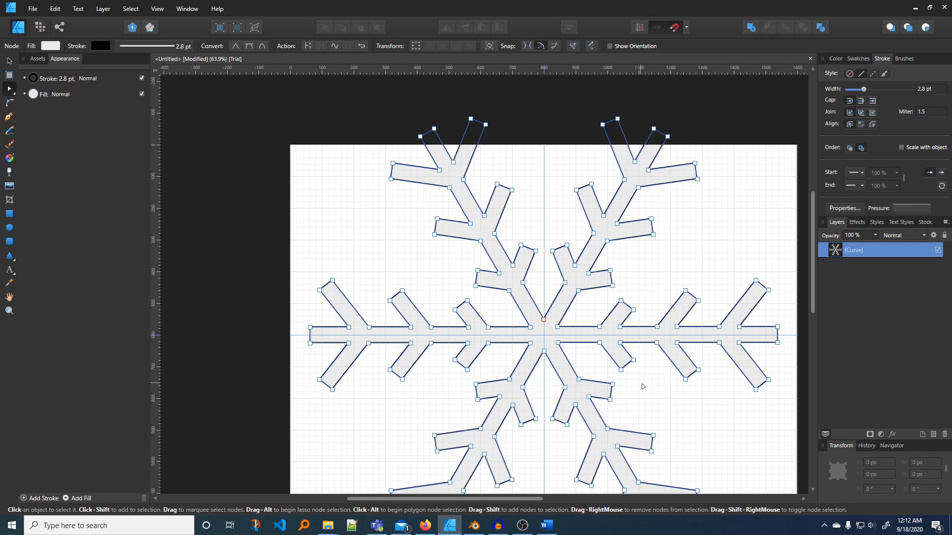
Scale the snowflake down to about 1126 px wide and move it so its centre sits at the page centre.
{"action": "left_click", "coordinate": [9, 61]}
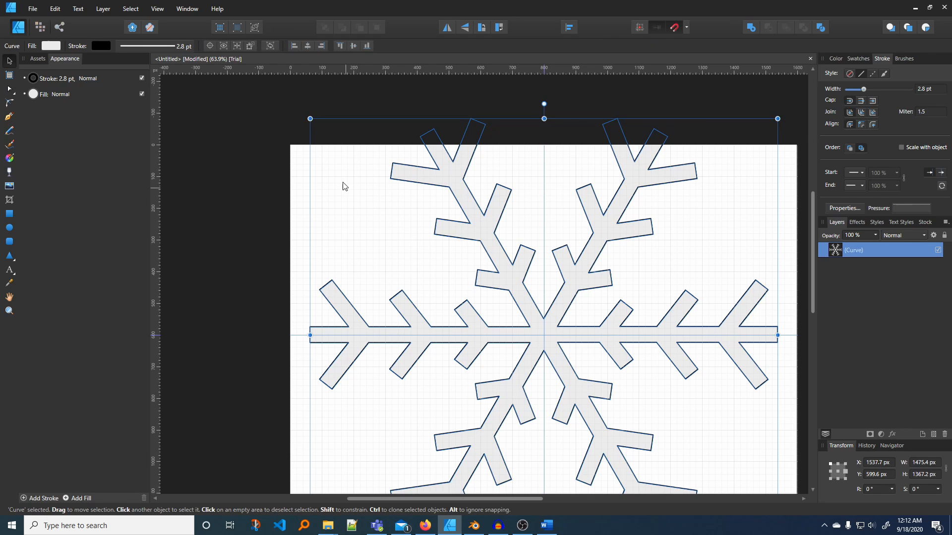
{"action": "left_click_drag", "start_coordinate": [310, 119], "coordinate": [435, 207]}
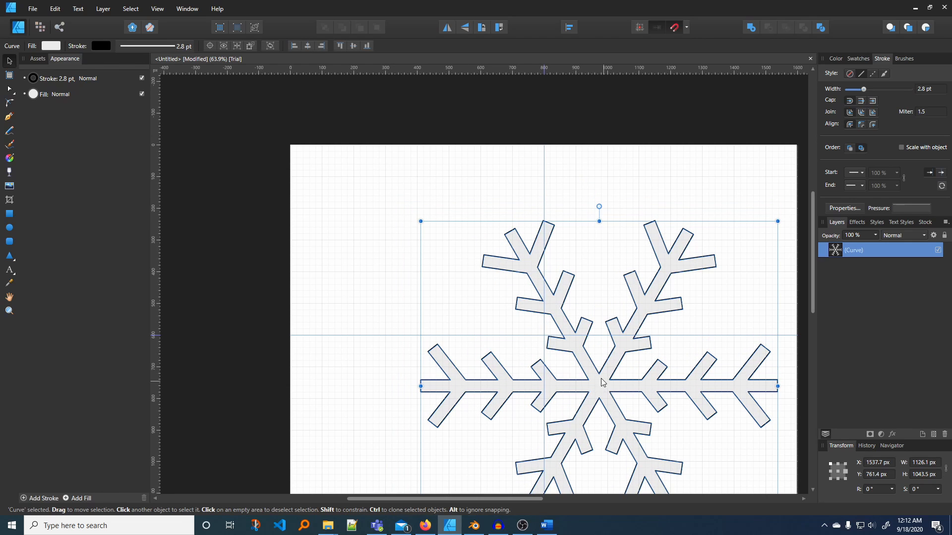
{"action": "left_click_drag", "start_coordinate": [603, 382], "coordinate": [547, 334]}
Export the snowflake as SVG using the SVG (for export) preset for the whole document.
{"action": "scroll", "coordinate": [660, 371], "scroll_direction": "down", "scroll_amount": 1}
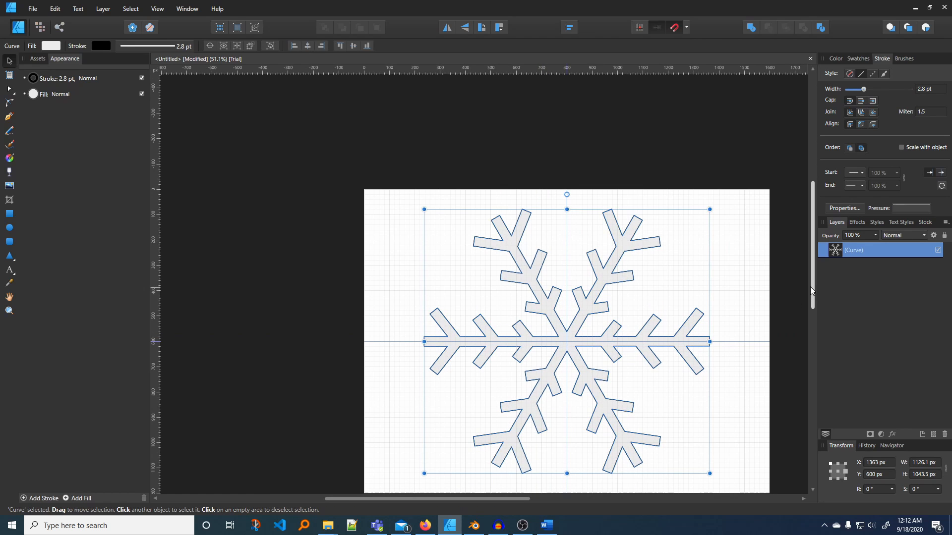
{"action": "left_click_drag", "start_coordinate": [814, 297], "coordinate": [817, 329]}
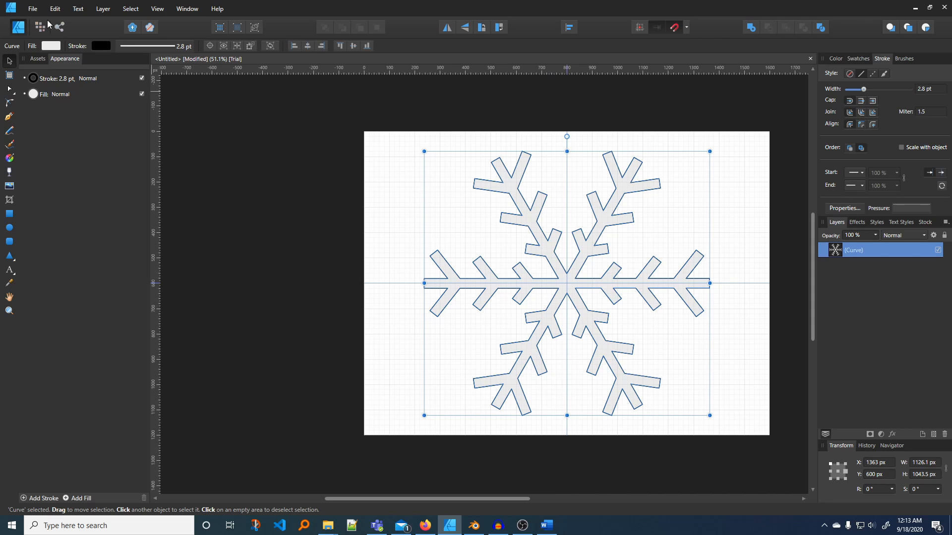
{"action": "left_click", "coordinate": [35, 10]}
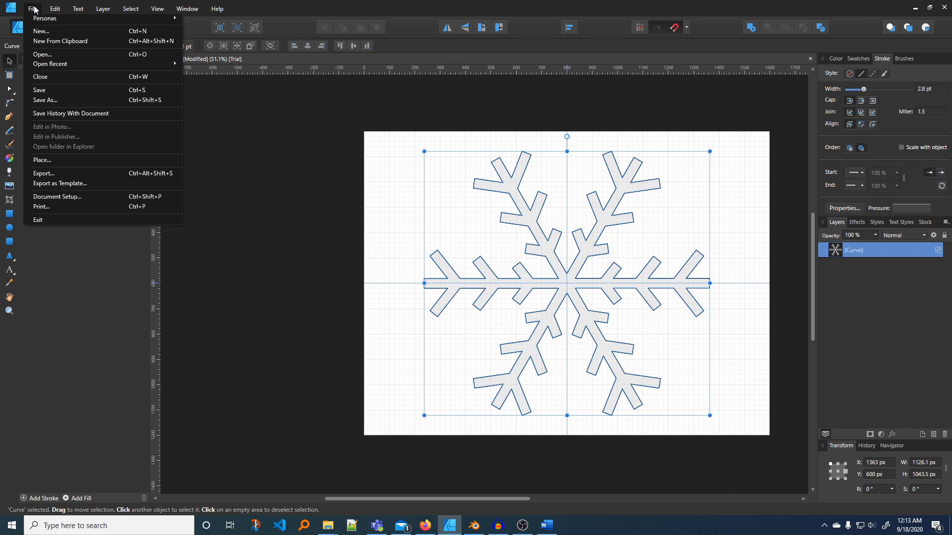
{"action": "left_click", "coordinate": [48, 174]}
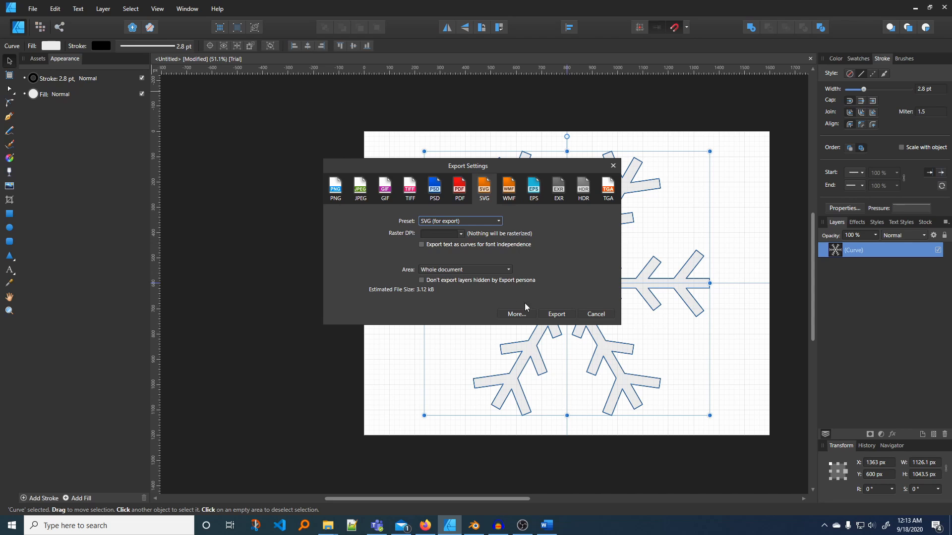
{"action": "left_click", "coordinate": [555, 314]}
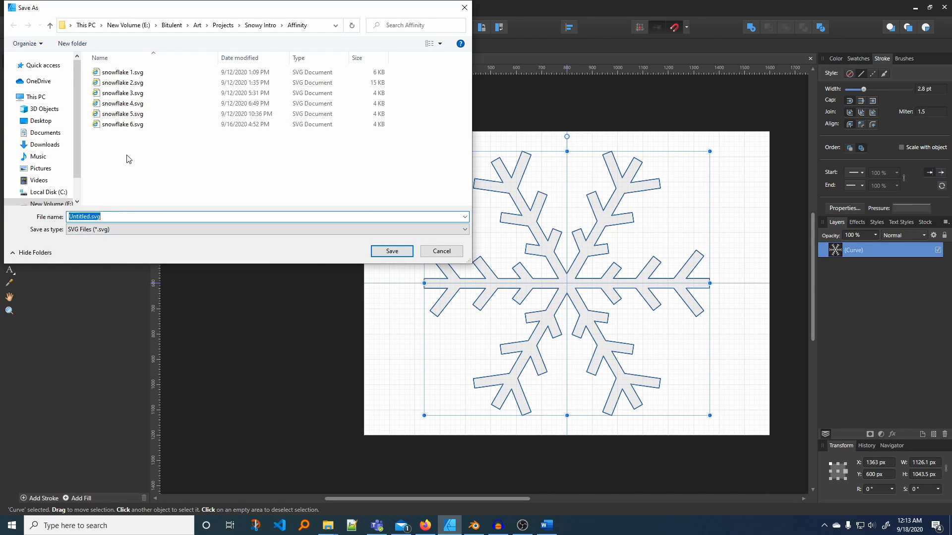
Save the exported file as snowflake 7.svg in the Affinity project folder.
{"action": "left_click", "coordinate": [121, 72]}
{"action": "left_click", "coordinate": [96, 218]}
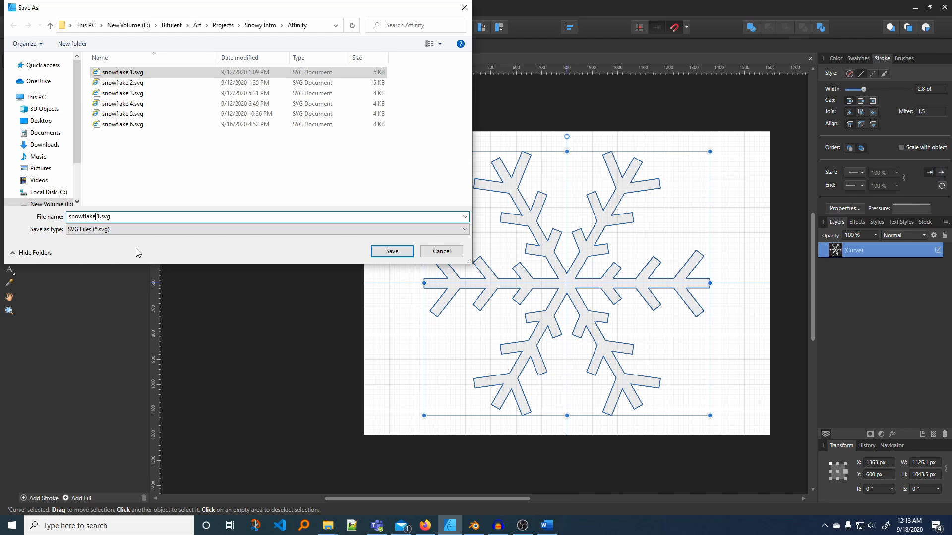
{"action": "key", "text": "Delete"}
{"action": "type", "text": "7"}
{"action": "key", "text": "Return"}
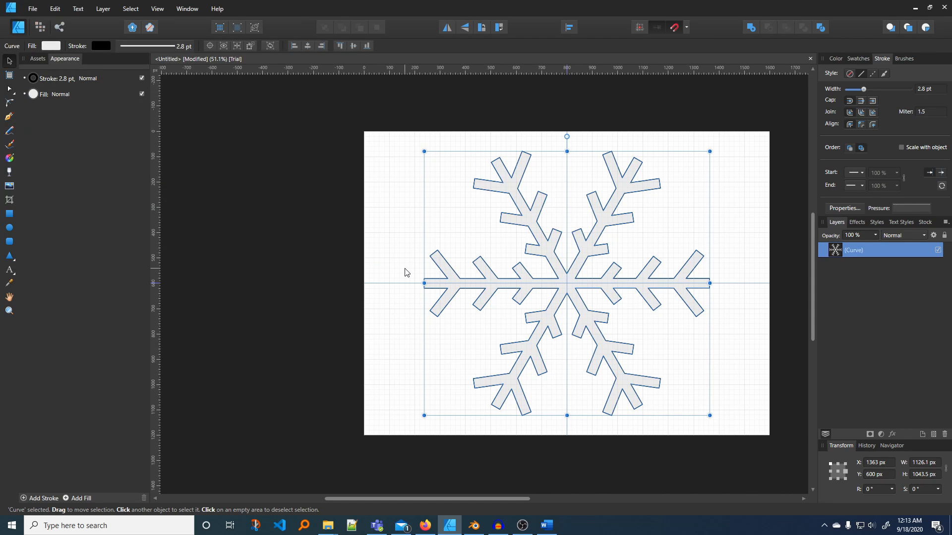